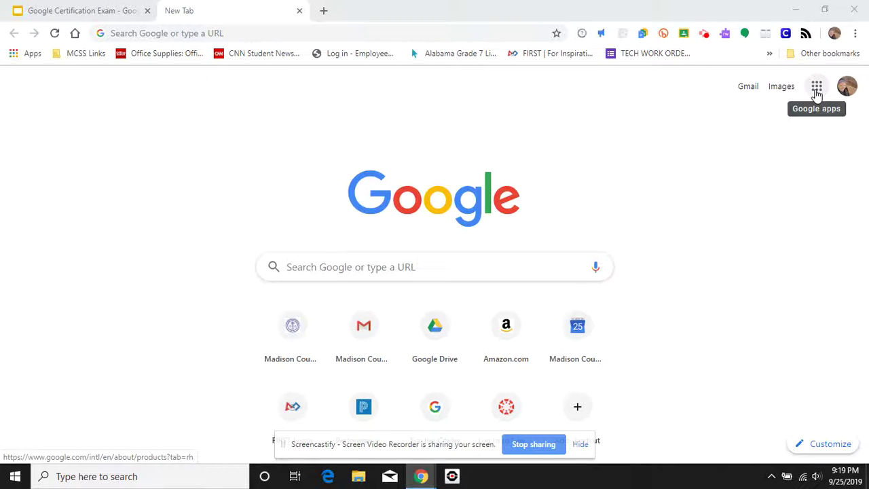
- Open Google Calendar in the new Chrome tab from the Google apps menu
{"action": "left_click", "coordinate": [817, 88]}
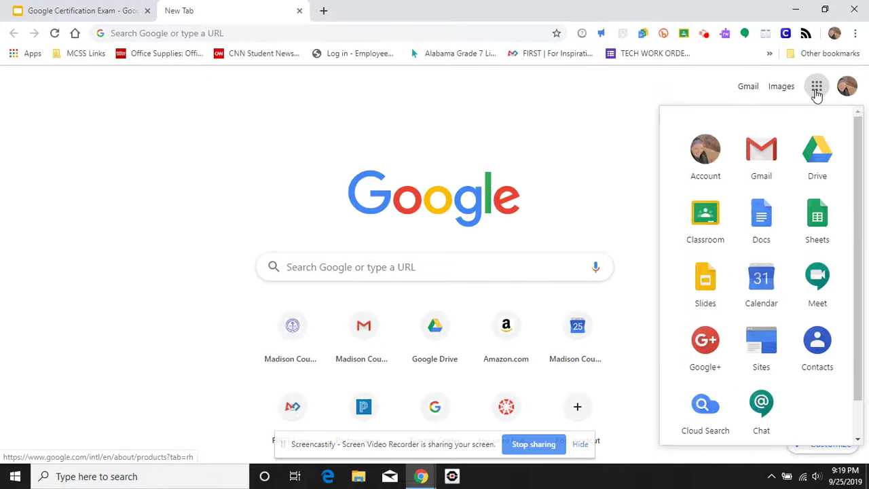
{"action": "left_click", "coordinate": [761, 286]}
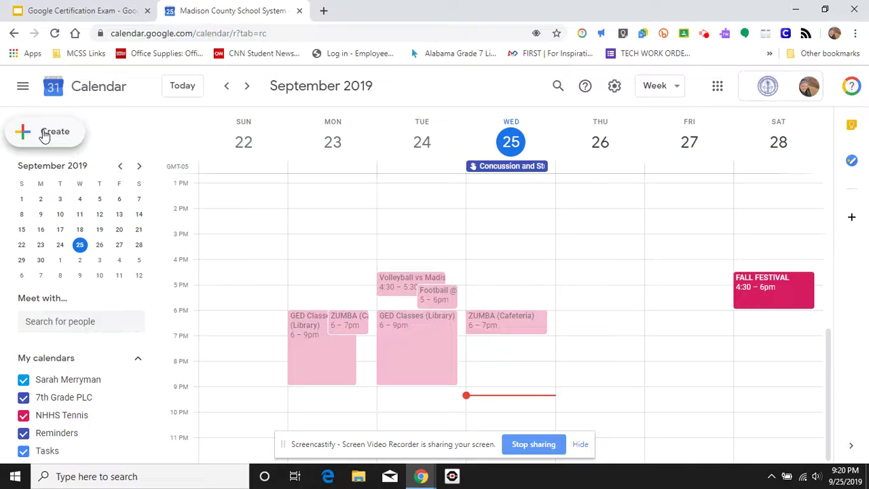
- Open the Create new calendar form from the add-calendar options beside Other calendars
{"action": "left_click", "coordinate": [44, 136]}
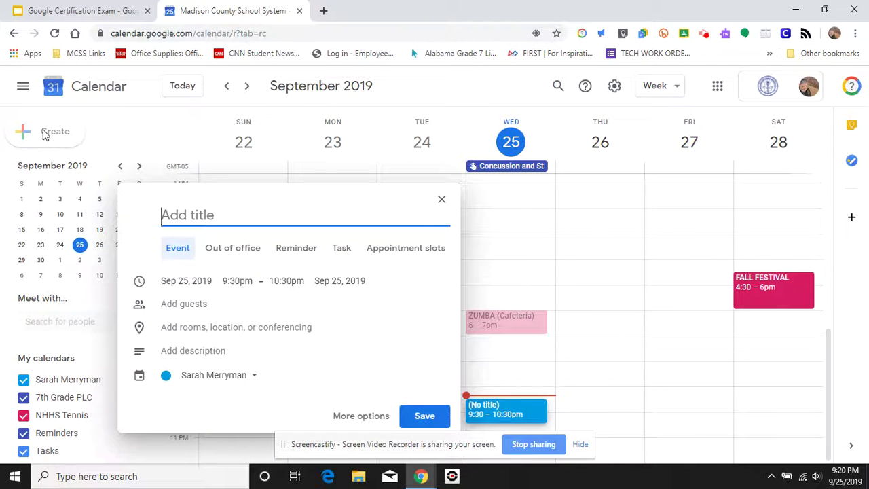
{"action": "left_click", "coordinate": [442, 203]}
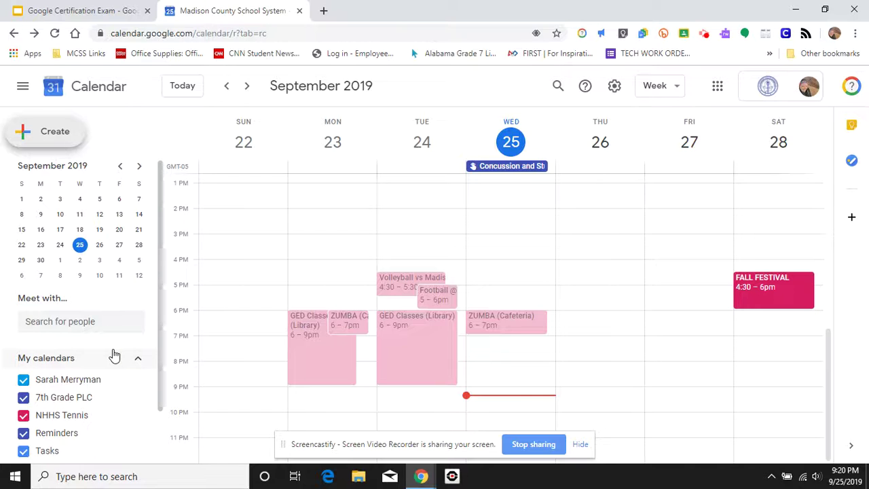
{"action": "scroll", "coordinate": [114, 356], "scroll_direction": "down", "scroll_amount": 1}
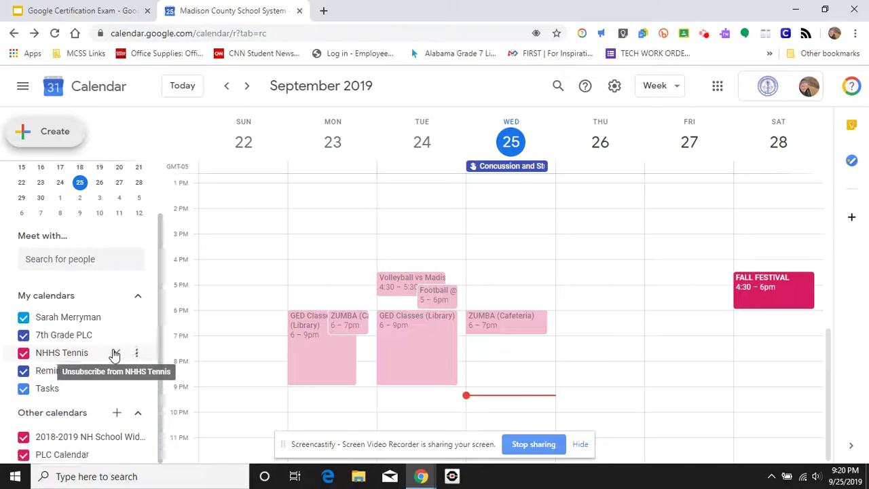
{"action": "left_click", "coordinate": [117, 414]}
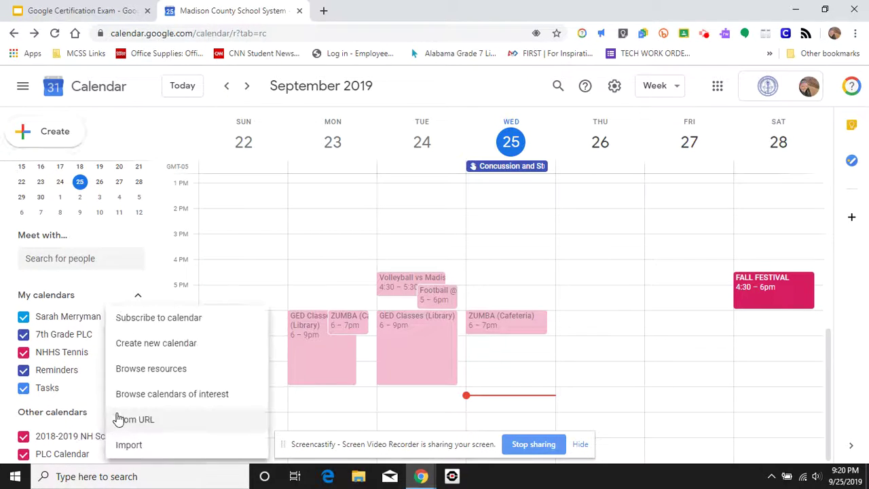
{"action": "left_click", "coordinate": [74, 415]}
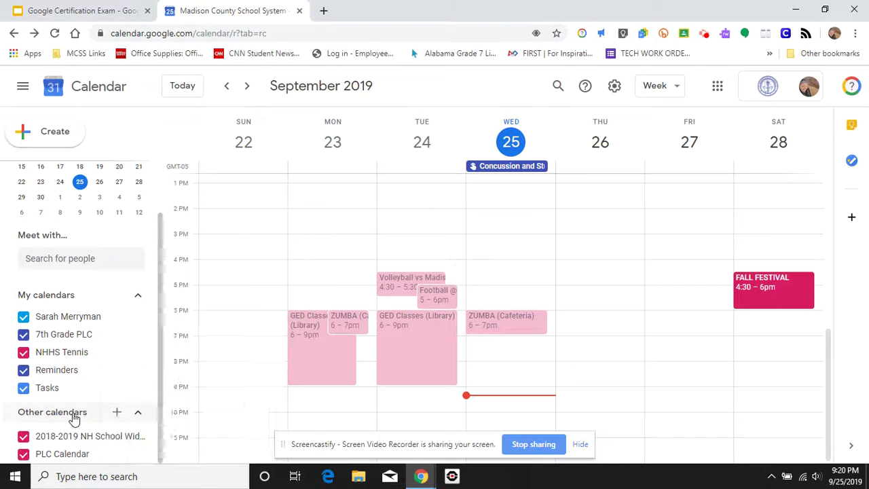
{"action": "left_click", "coordinate": [118, 414]}
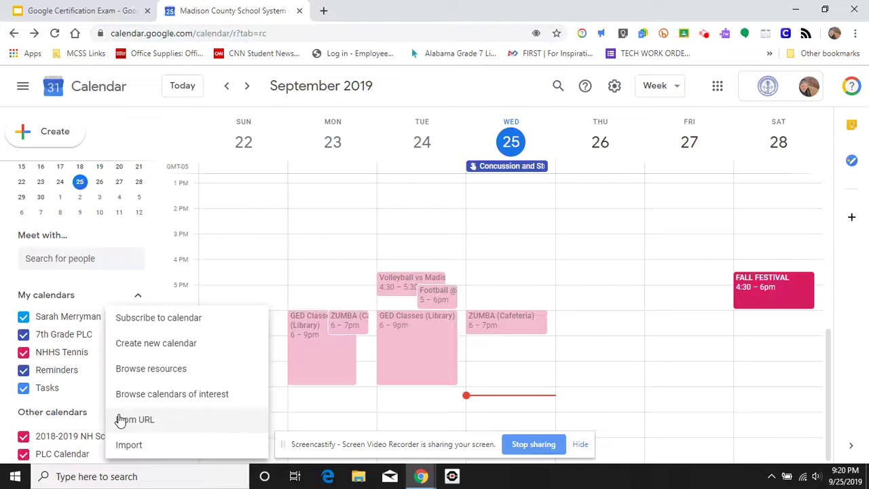
{"action": "left_click", "coordinate": [155, 347]}
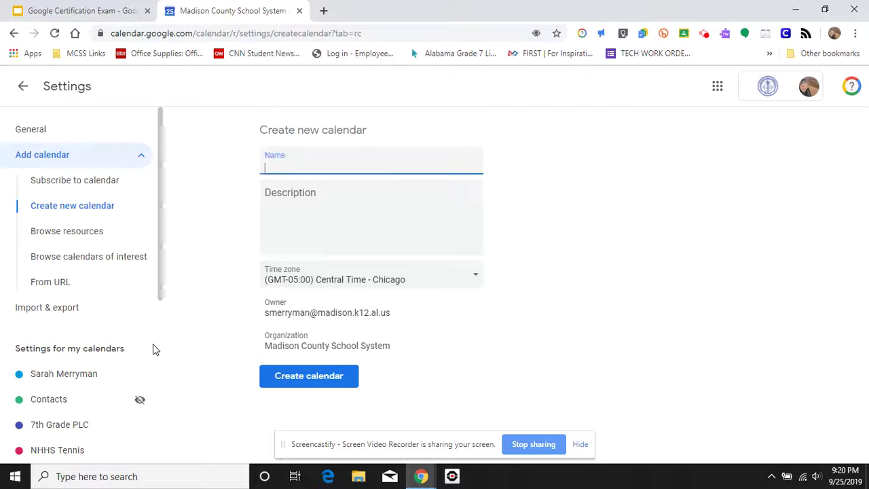
- Create a calendar named 'GCE Practice' with description 'Just for practice', then return to week view
{"action": "type", "text": "GCE Practice"}
{"action": "left_click", "coordinate": [305, 227]}
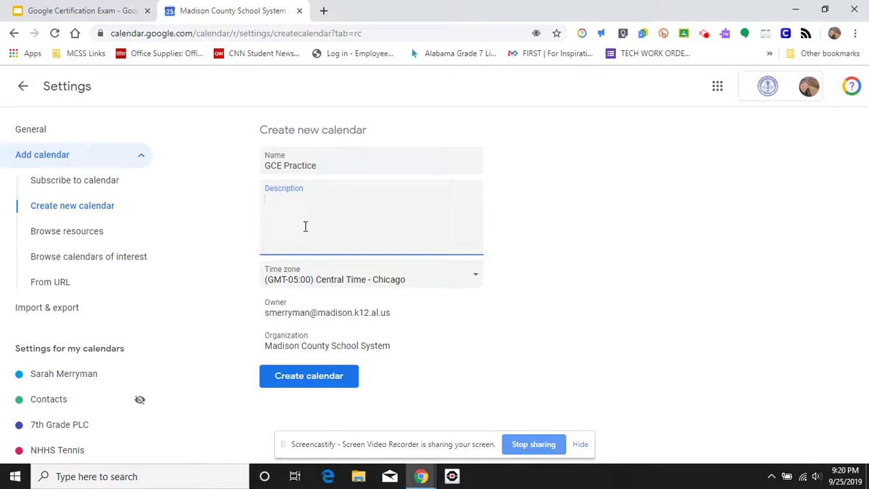
{"action": "type", "text": "Just for practice"}
{"action": "left_click", "coordinate": [325, 377]}
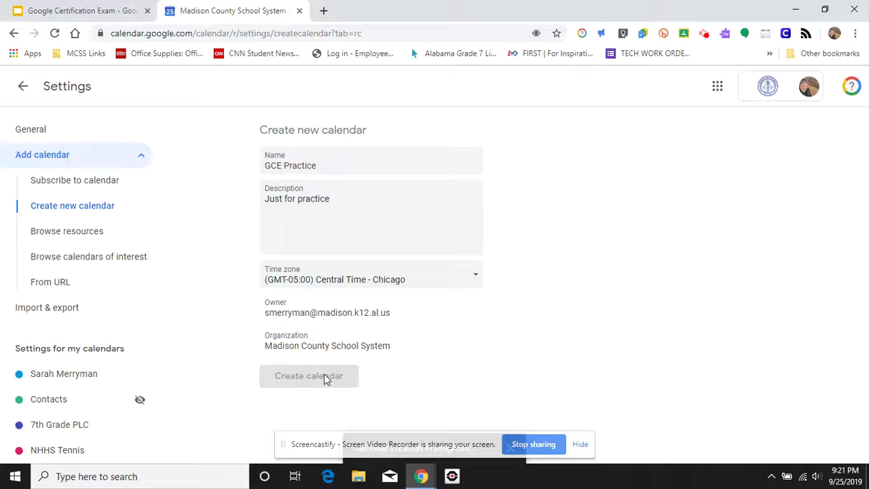
{"action": "left_click", "coordinate": [23, 86]}
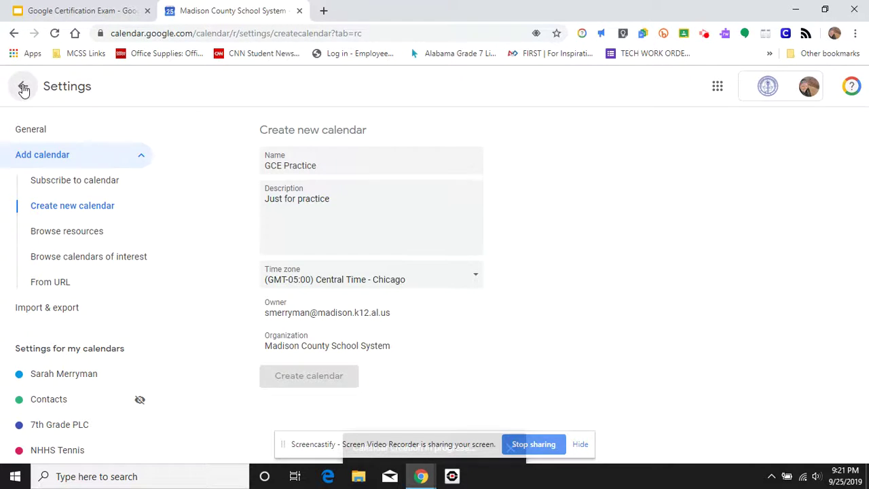
- Navigate forward to the week of October 13–19, 2019
{"action": "scroll", "coordinate": [93, 394], "scroll_direction": "down", "scroll_amount": 1}
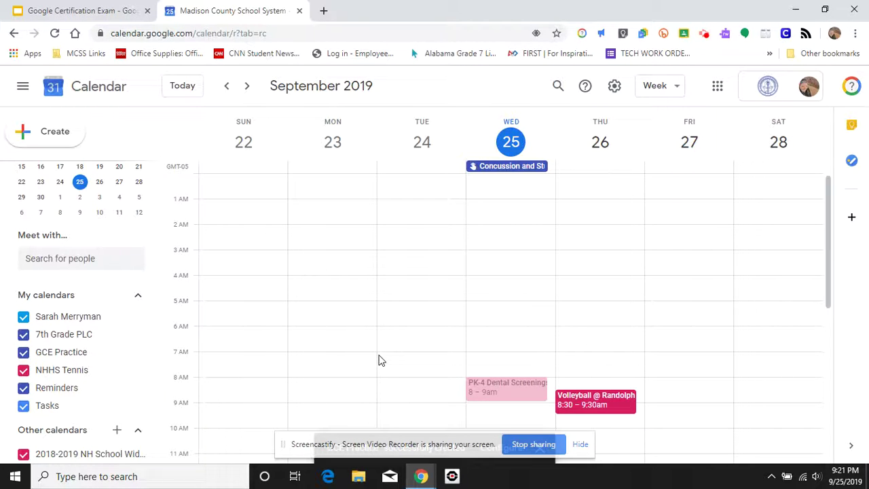
{"action": "scroll", "coordinate": [113, 188], "scroll_direction": "up", "scroll_amount": 2}
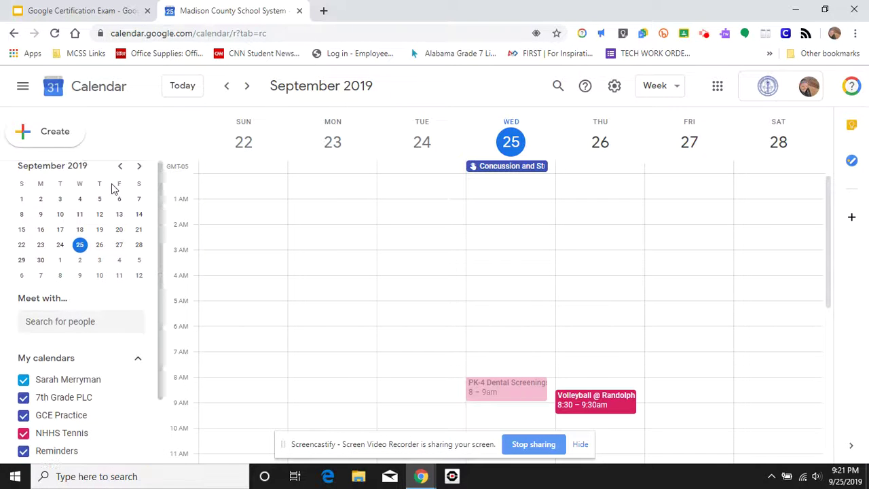
{"action": "scroll", "coordinate": [113, 188], "scroll_direction": "down", "scroll_amount": 2}
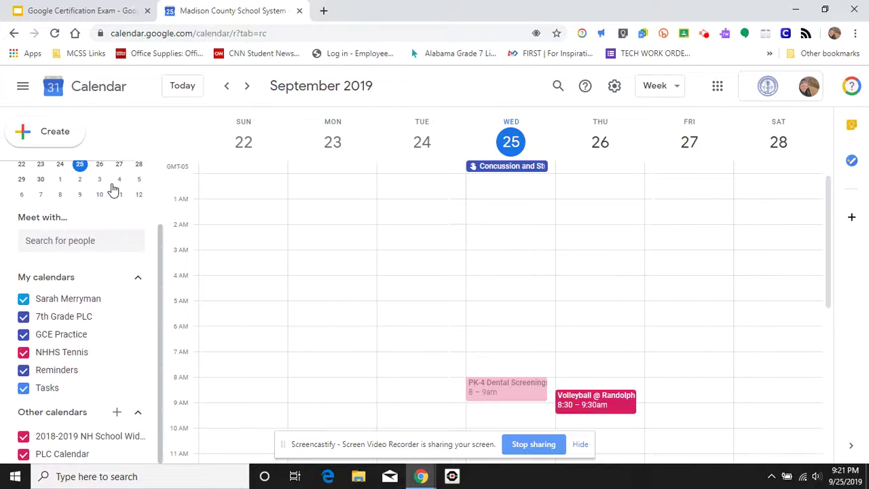
{"action": "scroll", "coordinate": [113, 190], "scroll_direction": "up", "scroll_amount": 1}
{"action": "scroll", "coordinate": [113, 188], "scroll_direction": "down", "scroll_amount": 2}
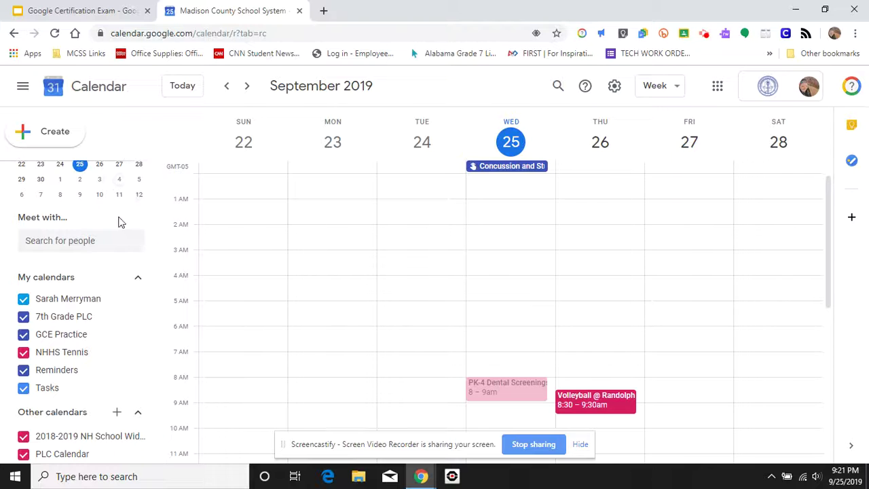
{"action": "scroll", "coordinate": [111, 195], "scroll_direction": "up", "scroll_amount": 3}
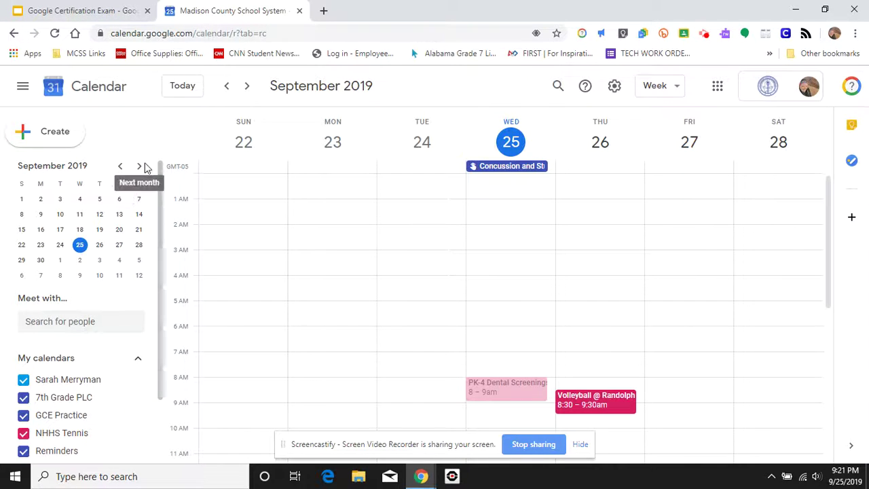
{"action": "left_click", "coordinate": [139, 169]}
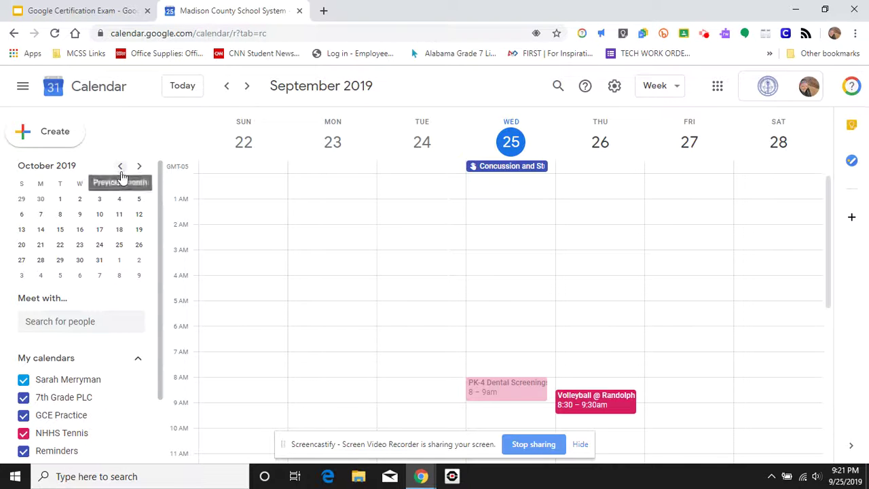
{"action": "left_click", "coordinate": [121, 167]}
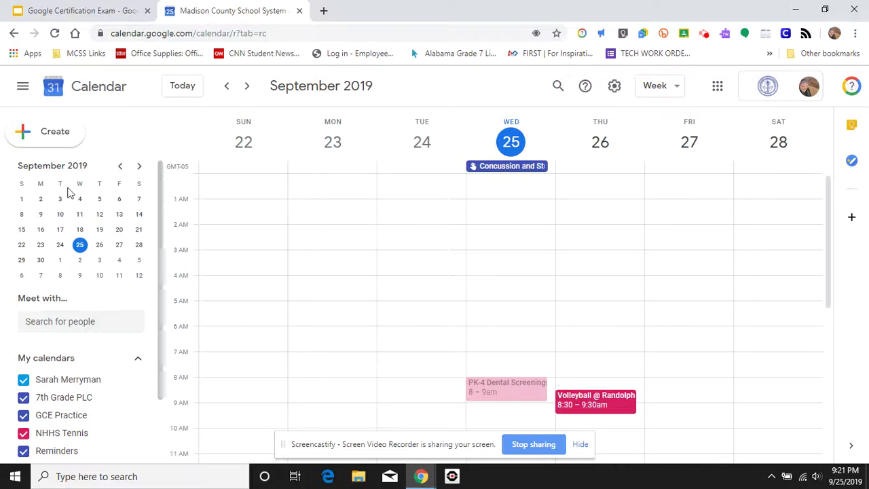
{"action": "left_click", "coordinate": [139, 168]}
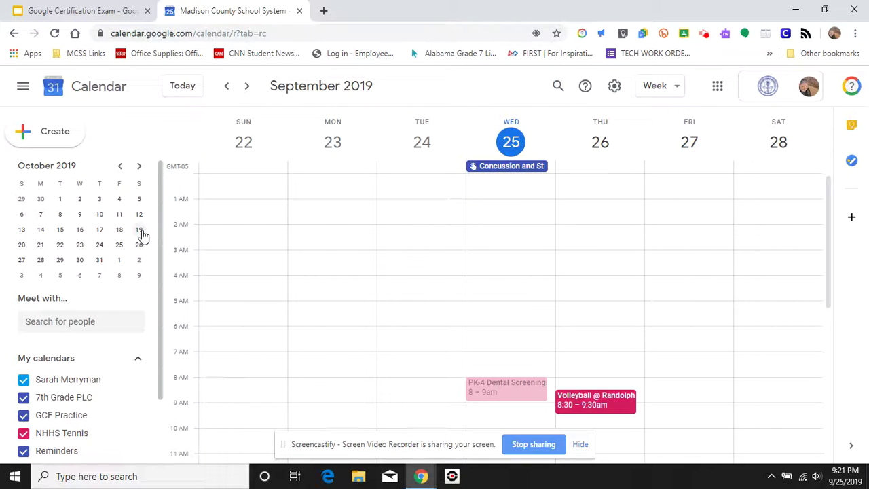
{"action": "left_click", "coordinate": [248, 92]}
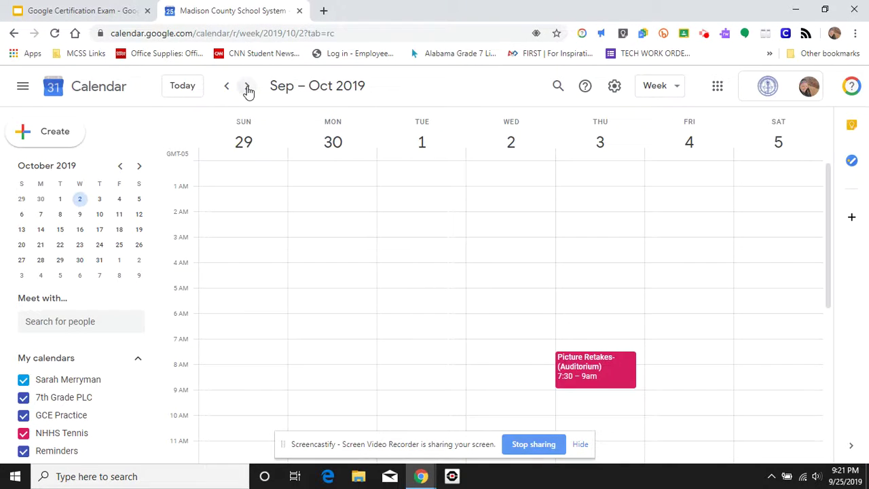
{"action": "left_click", "coordinate": [248, 91]}
{"action": "left_click", "coordinate": [248, 92]}
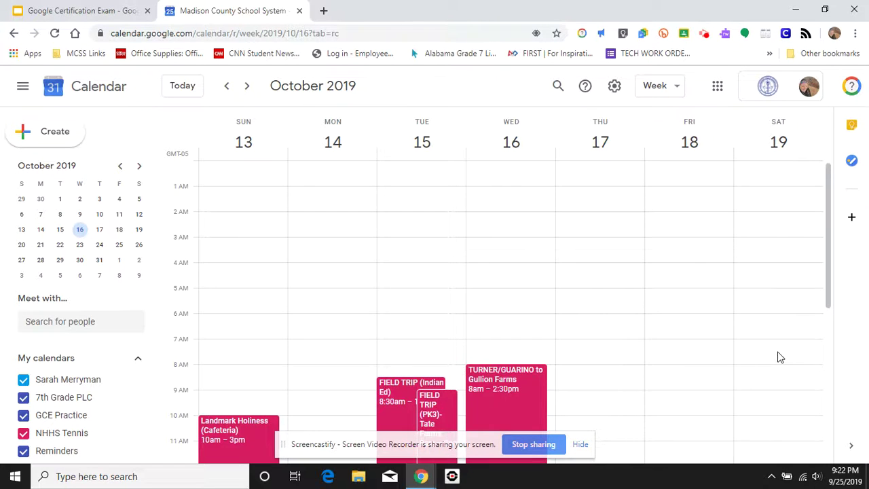
{"action": "scroll", "coordinate": [778, 355], "scroll_direction": "down", "scroll_amount": 1}
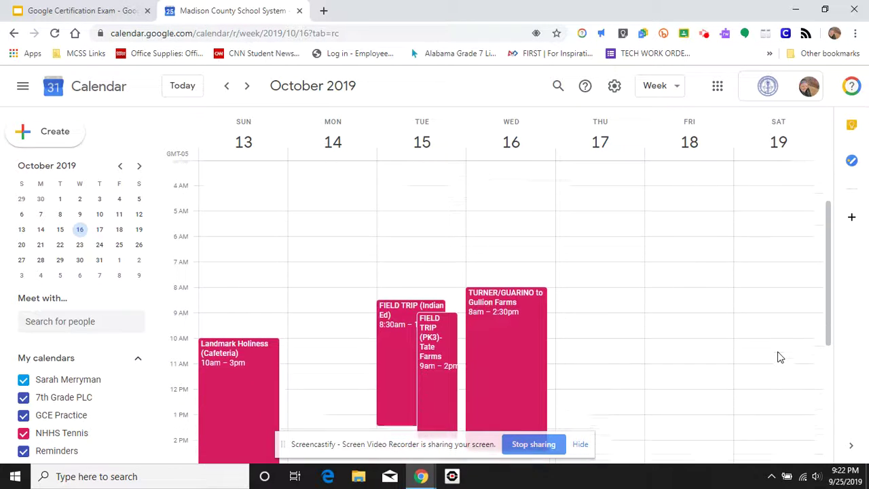
- Create a 'Men's Tennis Tryouts' event on Saturday, Oct 19 from 9:00am to 11:00am
{"action": "left_click", "coordinate": [777, 305]}
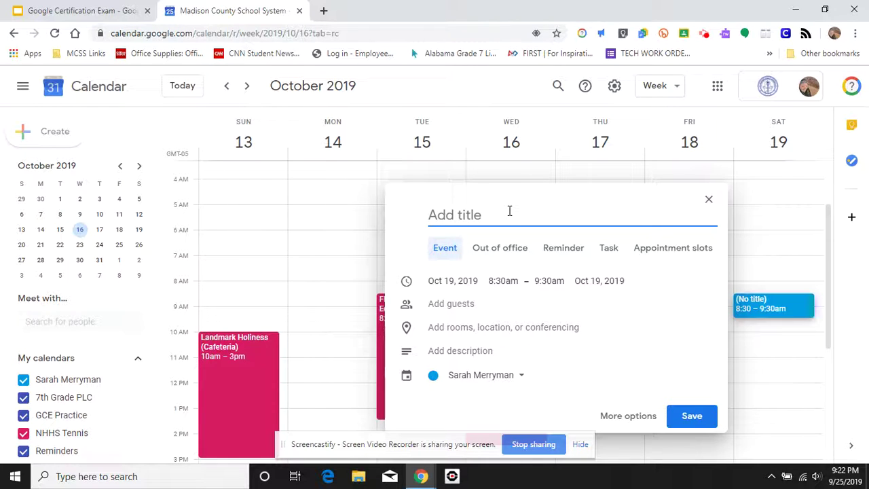
{"action": "type", "text": "Men's "}
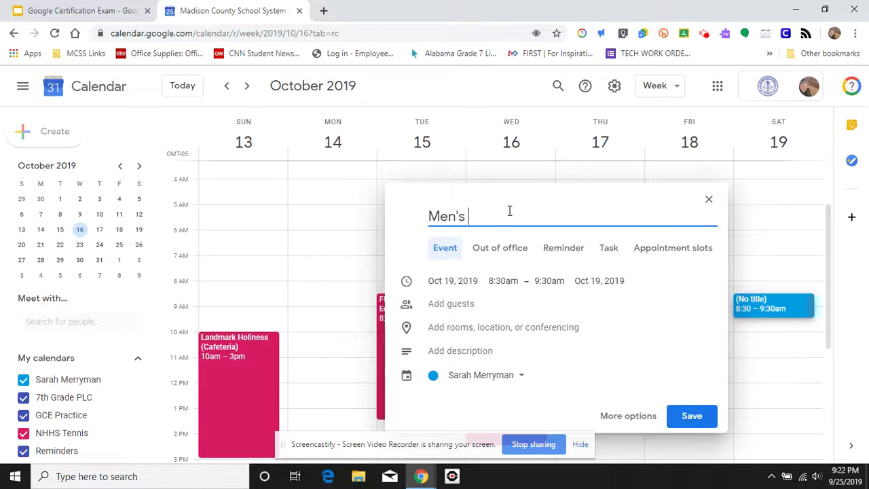
{"action": "type", "text": "Tennis Tryouts"}
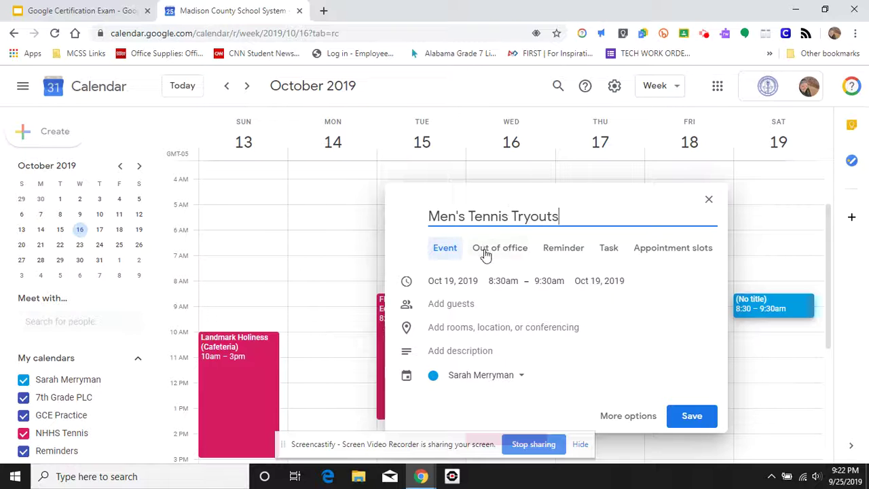
{"action": "left_click", "coordinate": [501, 281]}
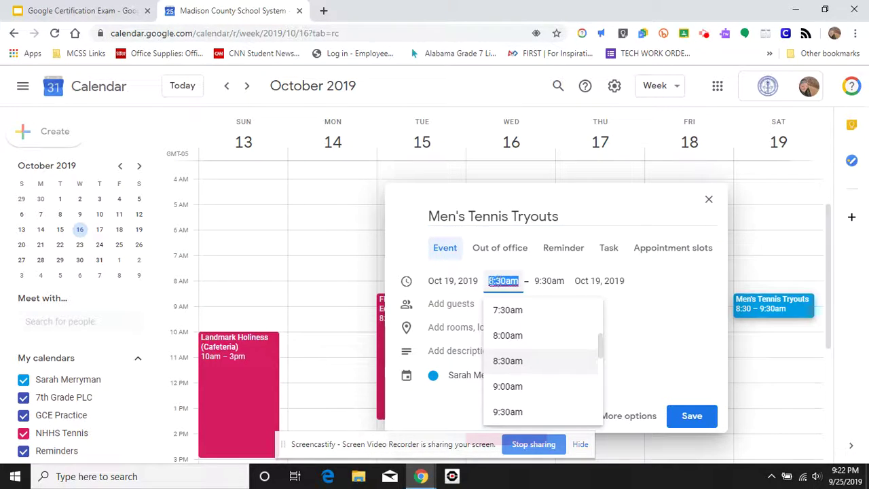
{"action": "left_click", "coordinate": [525, 387]}
{"action": "left_click", "coordinate": [554, 281]}
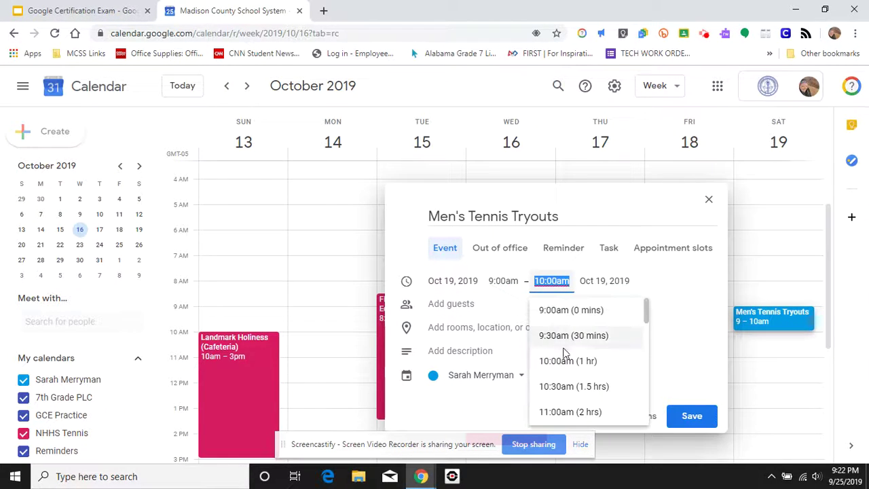
{"action": "left_click", "coordinate": [563, 412]}
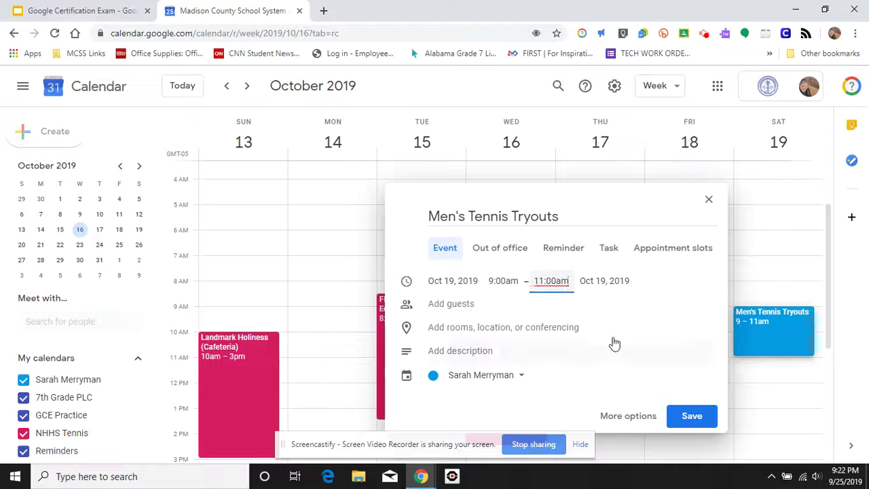
{"action": "left_click", "coordinate": [525, 304]}
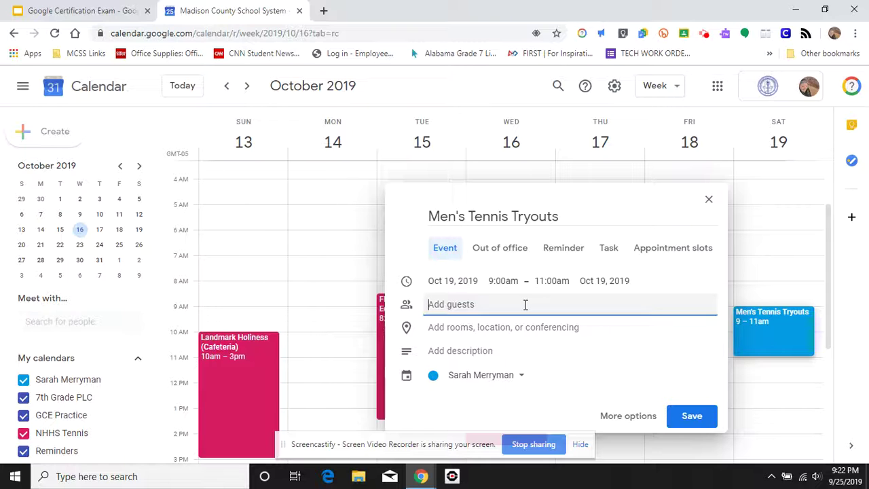
- Set the location to New Hope City Park, New Hope, AL and assign the event to NHHS Tennis
{"action": "left_click", "coordinate": [520, 328]}
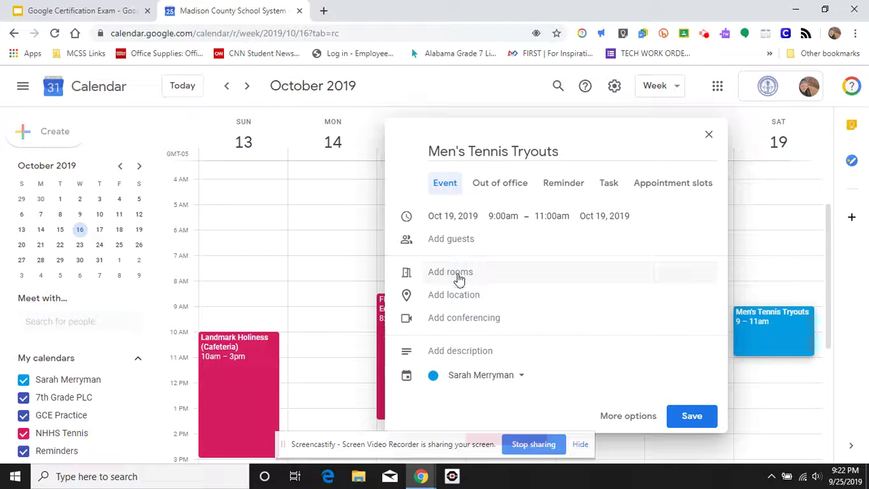
{"action": "left_click", "coordinate": [460, 295]}
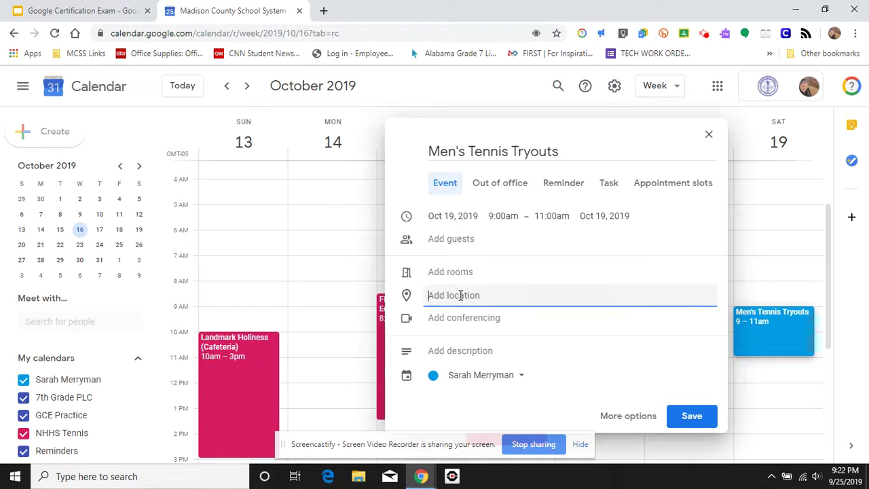
{"action": "type", "text": "New HOpe"}
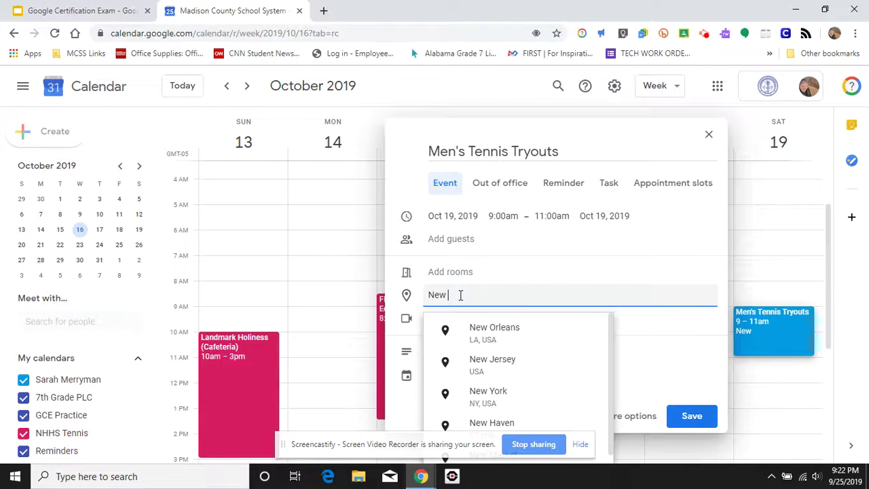
{"action": "key", "text": "BackSpace"}
{"action": "key", "text": "BackSpace"}
{"action": "key", "text": "BackSpace"}
{"action": "key", "text": "BackSpace"}
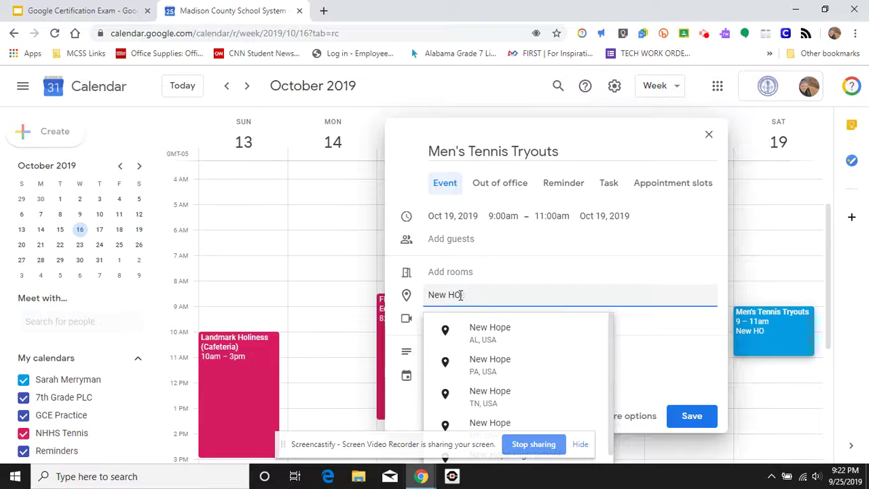
{"action": "type", "text": "ope City Park"}
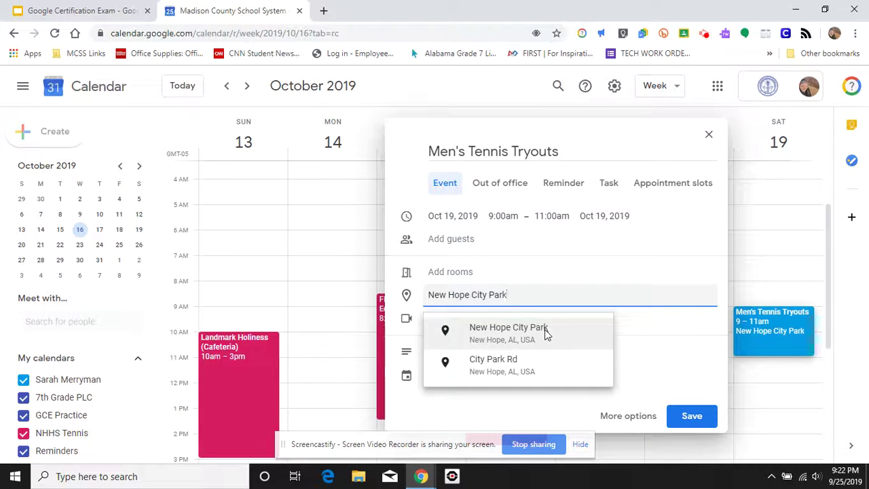
{"action": "left_click", "coordinate": [545, 332]}
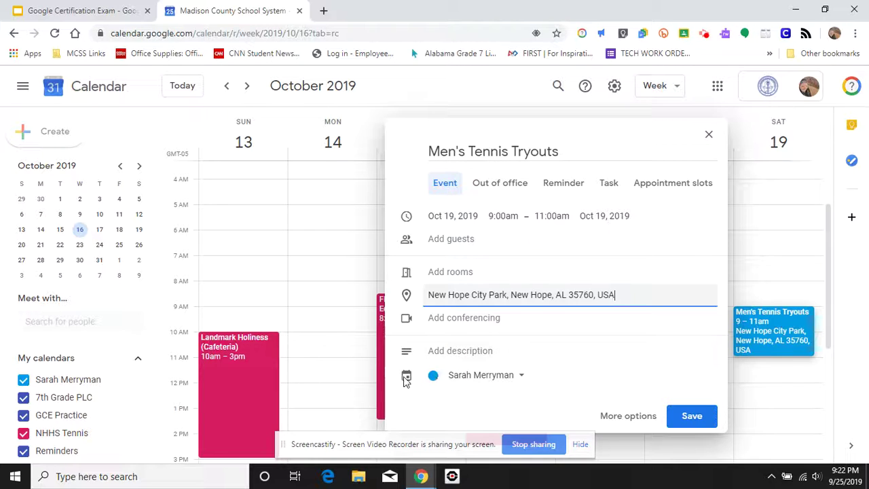
{"action": "left_click", "coordinate": [485, 381]}
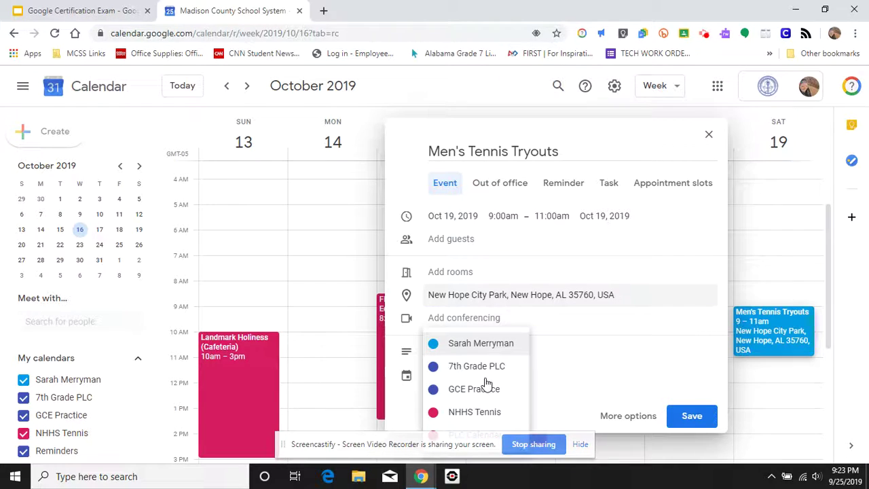
{"action": "left_click", "coordinate": [493, 414]}
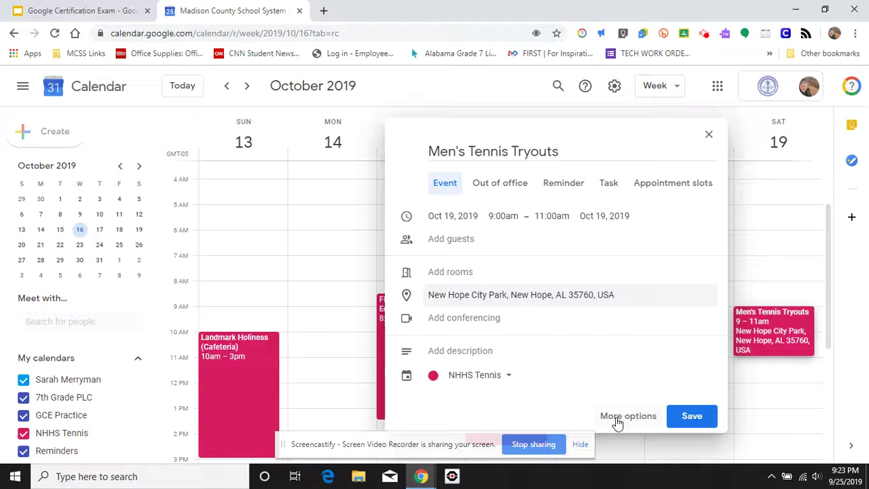
- Open the full editing page for Men's Tennis Tryouts and scroll to the description area
{"action": "left_click", "coordinate": [616, 421]}
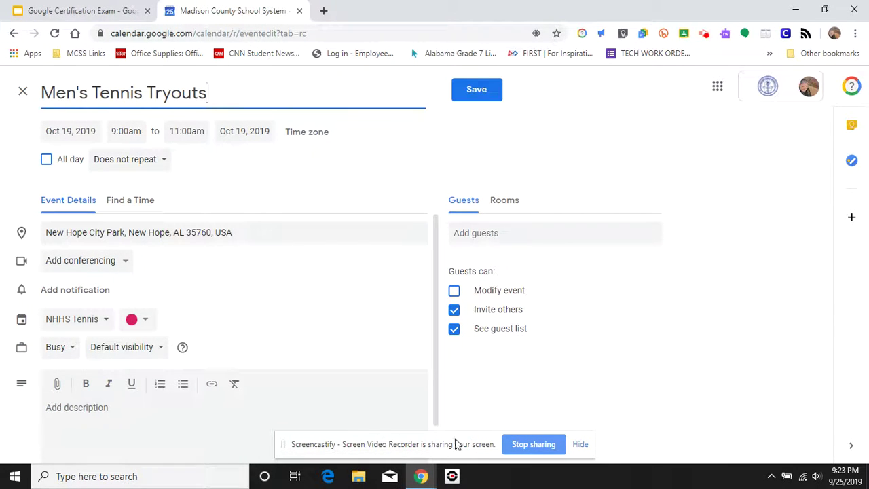
{"action": "left_click_drag", "start_coordinate": [458, 442], "coordinate": [683, 442]}
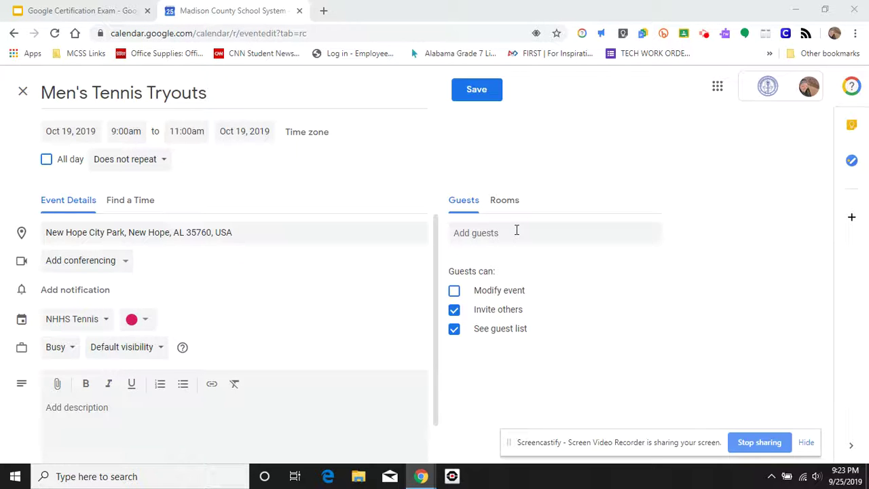
{"action": "scroll", "coordinate": [277, 326], "scroll_direction": "down", "scroll_amount": 1}
{"action": "scroll", "coordinate": [277, 326], "scroll_direction": "up", "scroll_amount": 1}
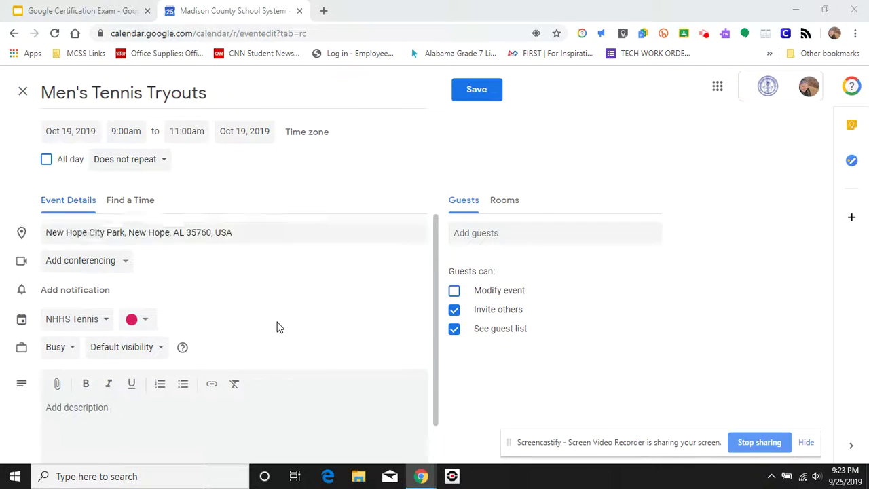
{"action": "scroll", "coordinate": [277, 326], "scroll_direction": "down", "scroll_amount": 1}
{"action": "scroll", "coordinate": [277, 326], "scroll_direction": "up", "scroll_amount": 1}
{"action": "scroll", "coordinate": [277, 326], "scroll_direction": "down", "scroll_amount": 1}
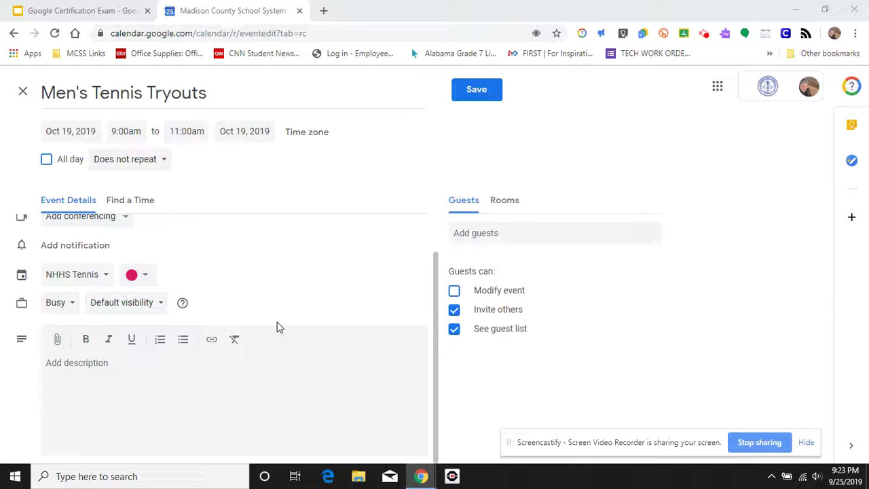
{"action": "scroll", "coordinate": [277, 326], "scroll_direction": "up", "scroll_amount": 1}
{"action": "scroll", "coordinate": [277, 326], "scroll_direction": "down", "scroll_amount": 1}
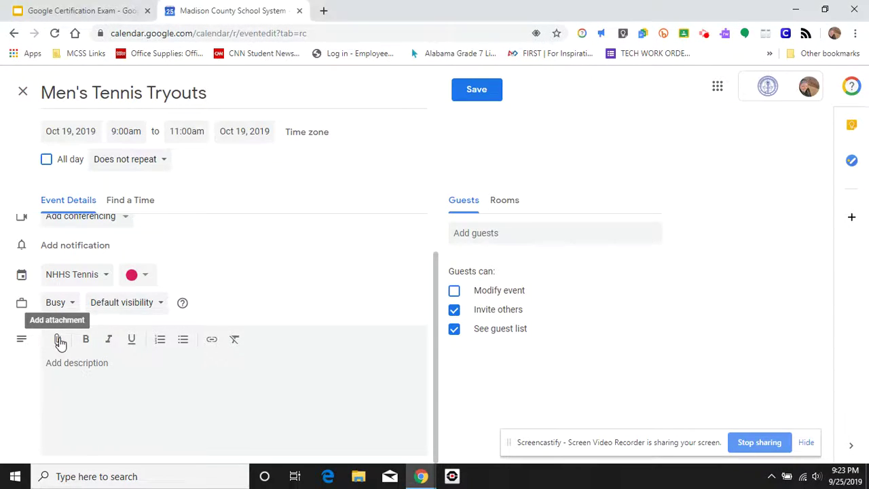
- Attach the 'Tennis Tryouts agenda' Drive document to the event and save it
{"action": "left_click", "coordinate": [59, 340]}
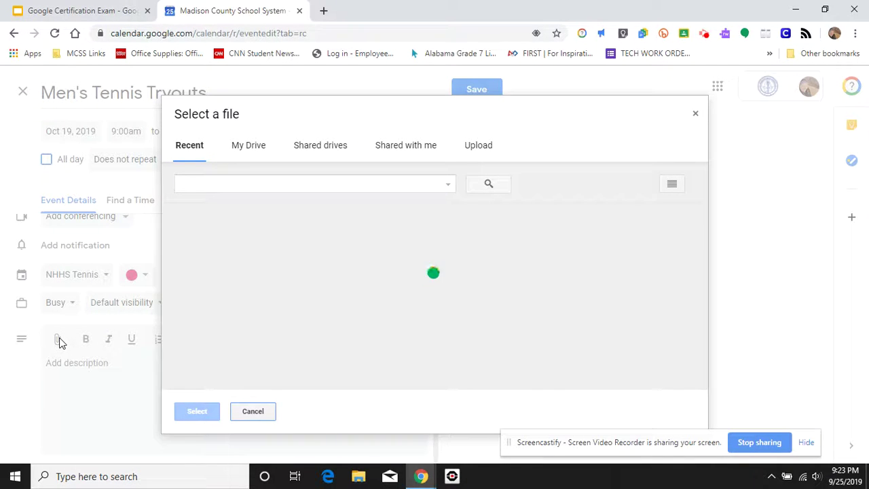
{"action": "left_click", "coordinate": [245, 188]}
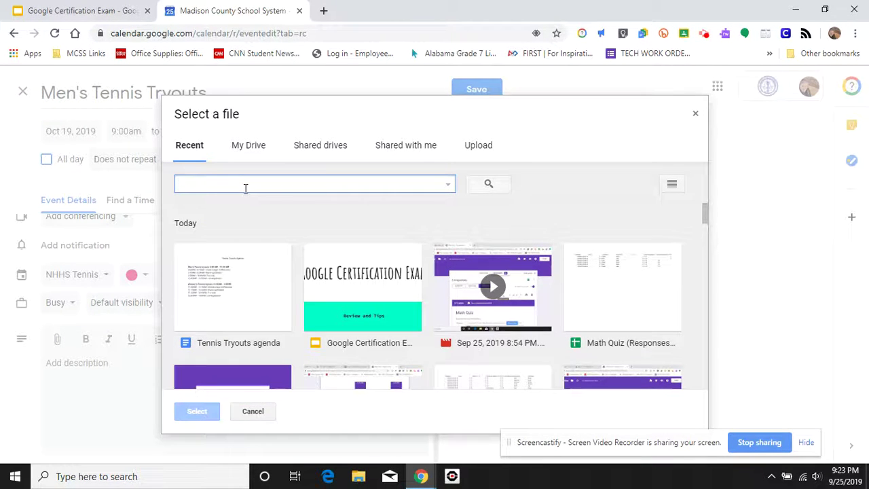
{"action": "type", "text": "Tennis"}
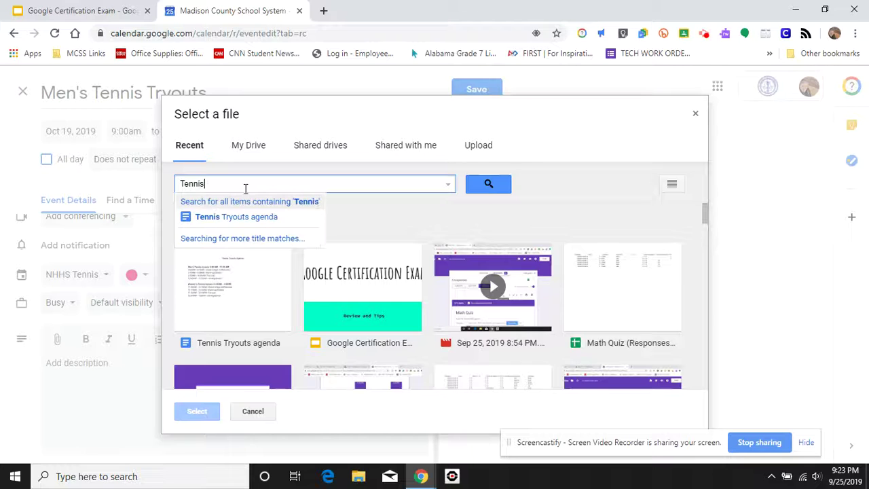
{"action": "left_click", "coordinate": [258, 224]}
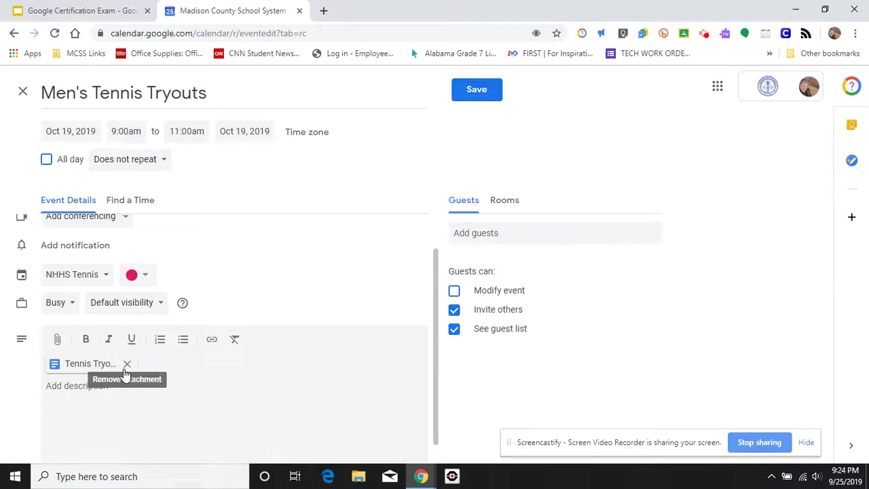
{"action": "scroll", "coordinate": [324, 385], "scroll_direction": "up", "scroll_amount": 1}
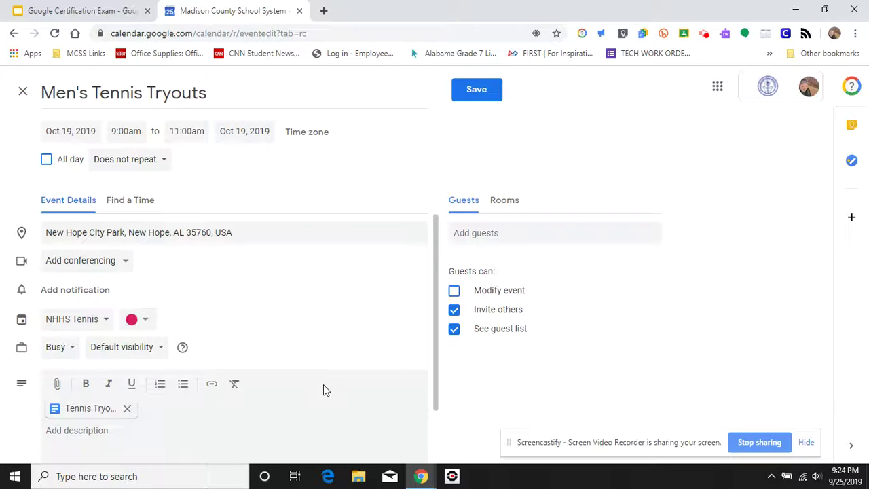
{"action": "left_click", "coordinate": [481, 99]}
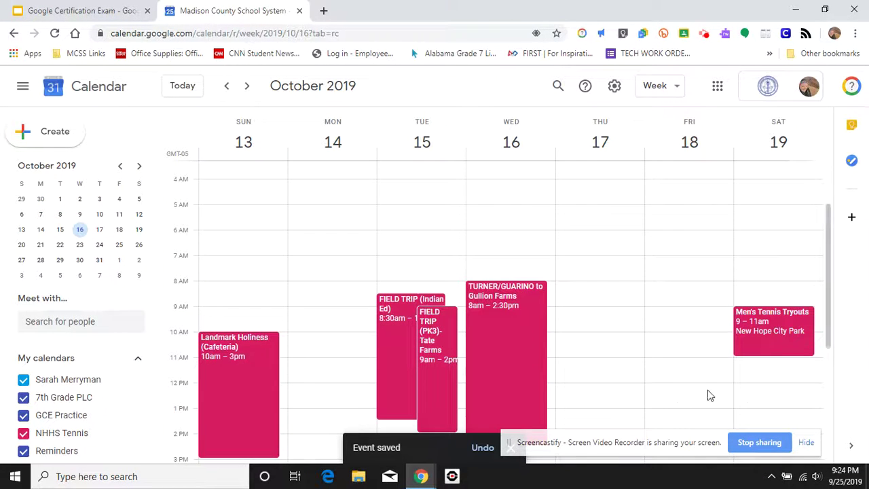
- Create a new event on Saturday, Oct 19 running from 11:00am to 1:00pm
{"action": "left_click", "coordinate": [758, 357]}
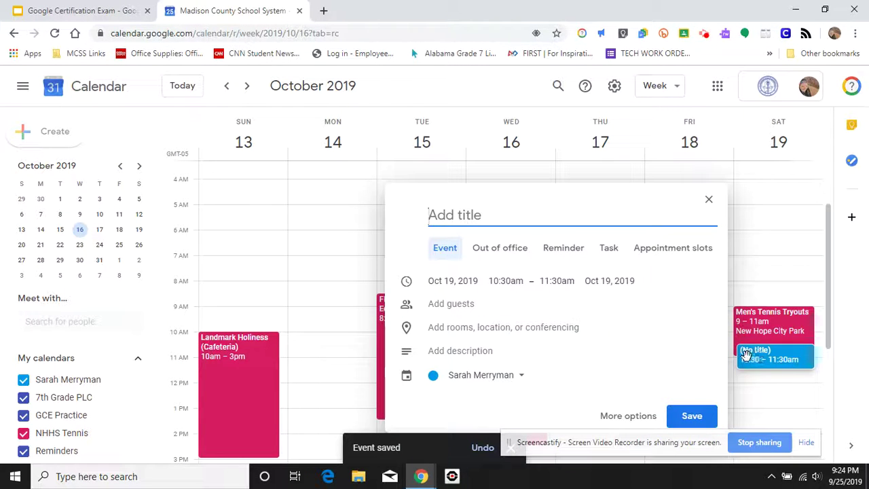
{"action": "left_click_drag", "start_coordinate": [747, 354], "coordinate": [774, 370]}
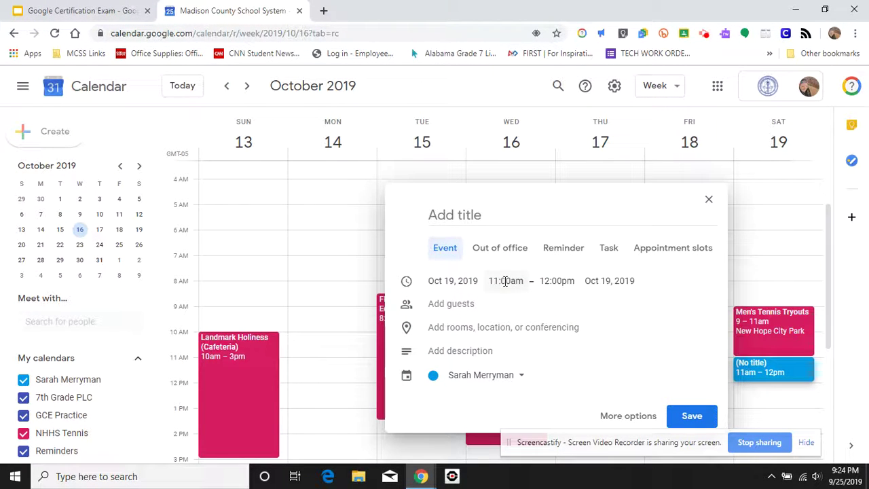
{"action": "left_click", "coordinate": [557, 281]}
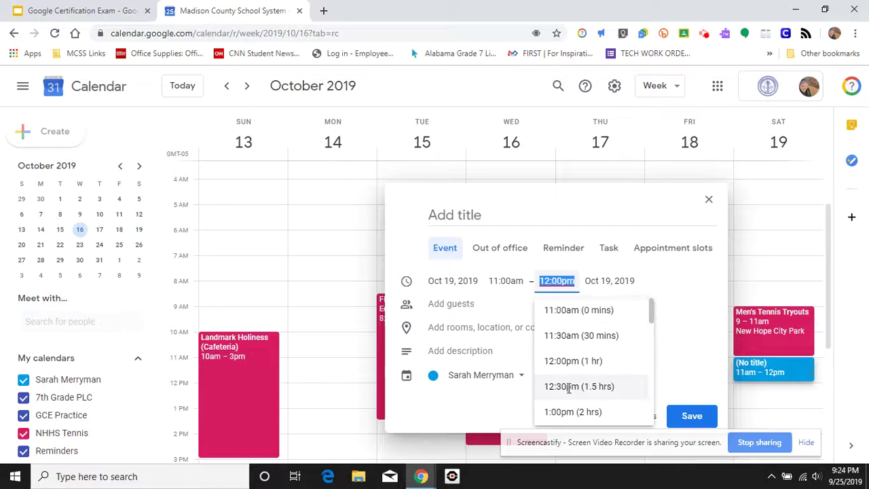
{"action": "left_click", "coordinate": [553, 412]}
- Title the new event 'Women's Tennis Tryouts'
{"action": "left_click", "coordinate": [500, 216]}
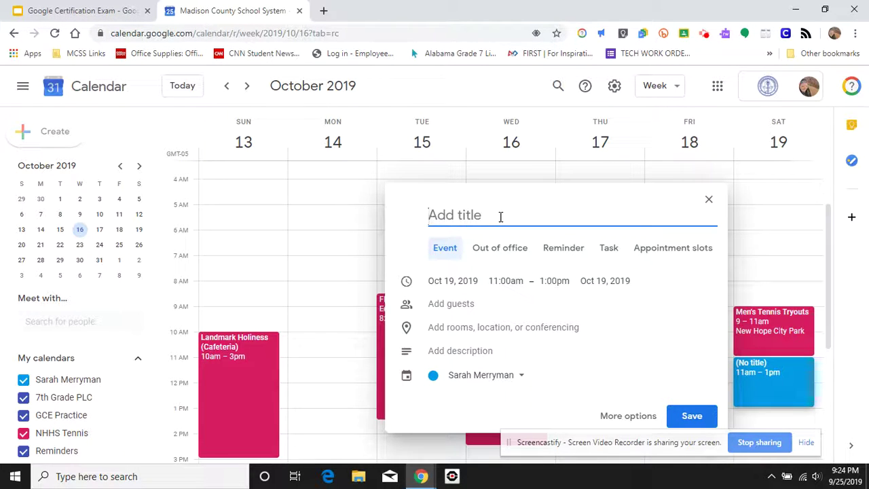
{"action": "type", "text": "Women't"}
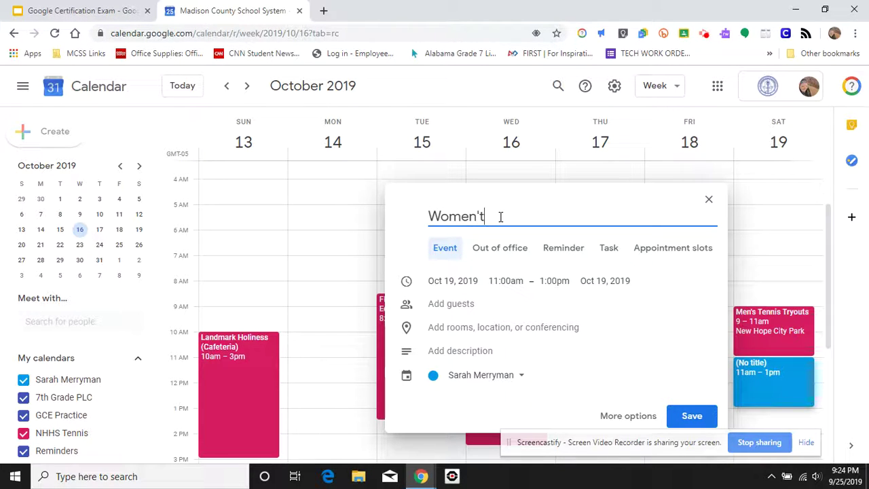
{"action": "key", "text": "BackSpace"}
{"action": "type", "text": "s Tennis Tryouts"}
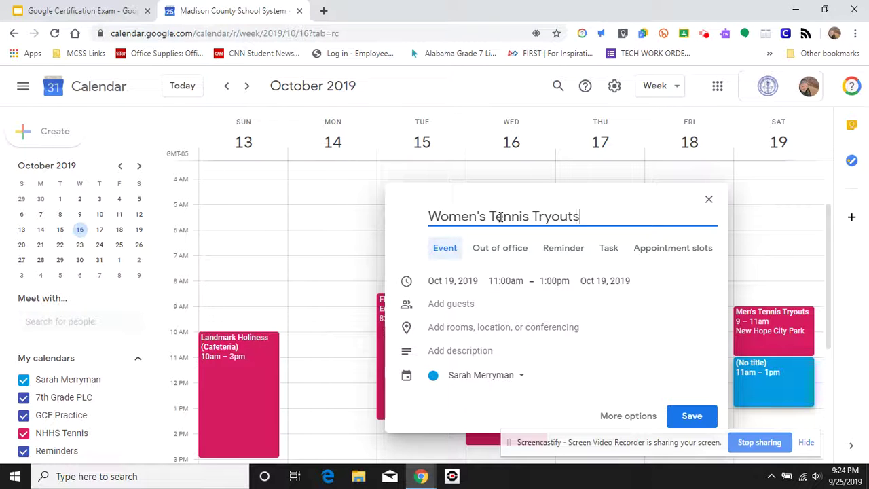
- Set location to New Hope City Park, assign to NHHS Tennis, and open full event details
{"action": "left_click", "coordinate": [491, 330]}
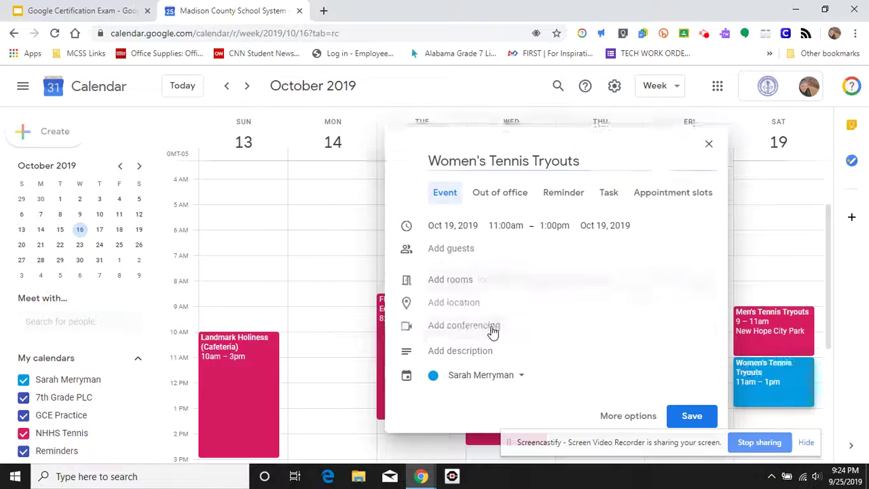
{"action": "left_click", "coordinate": [467, 292]}
{"action": "type", "text": "New Hope City"}
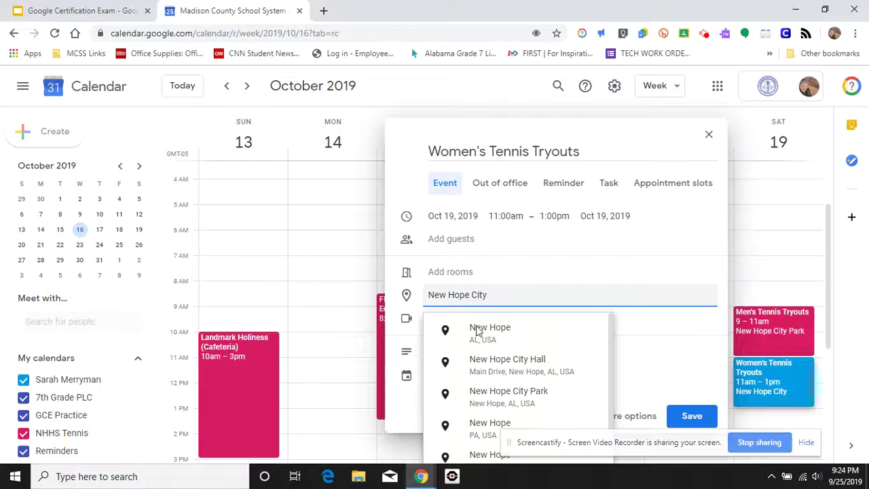
{"action": "left_click", "coordinate": [520, 402]}
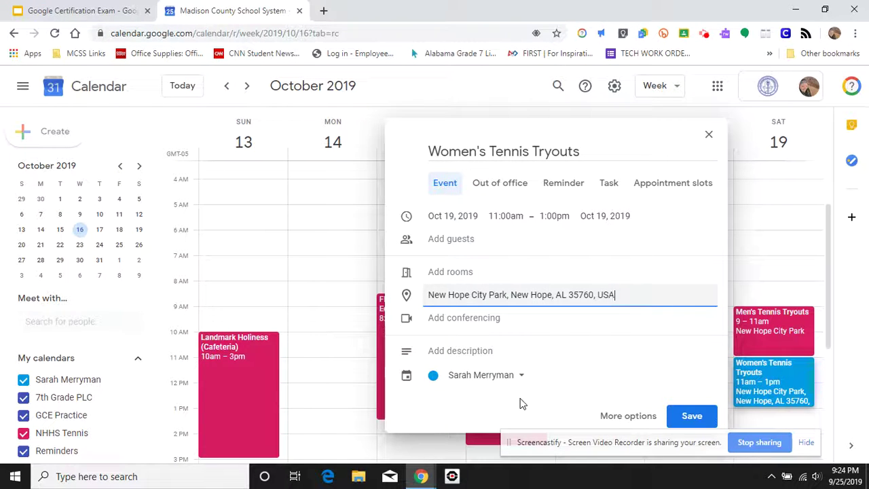
{"action": "left_click", "coordinate": [467, 382]}
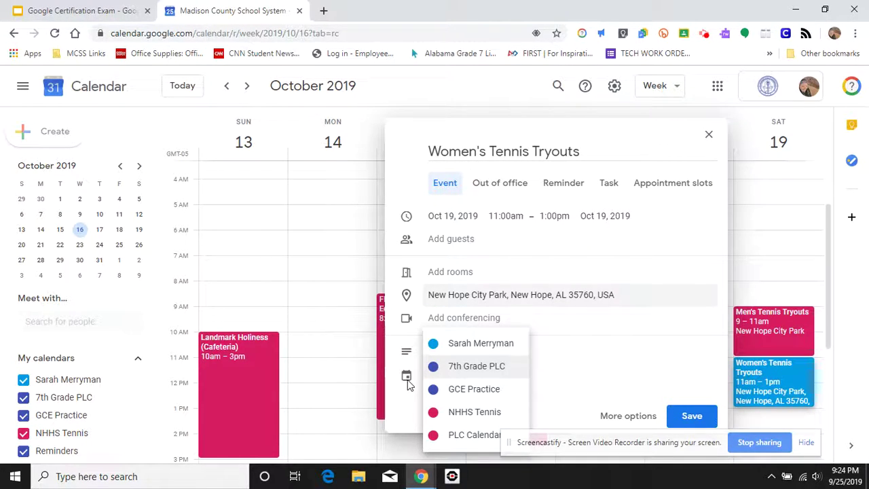
{"action": "left_click", "coordinate": [459, 415]}
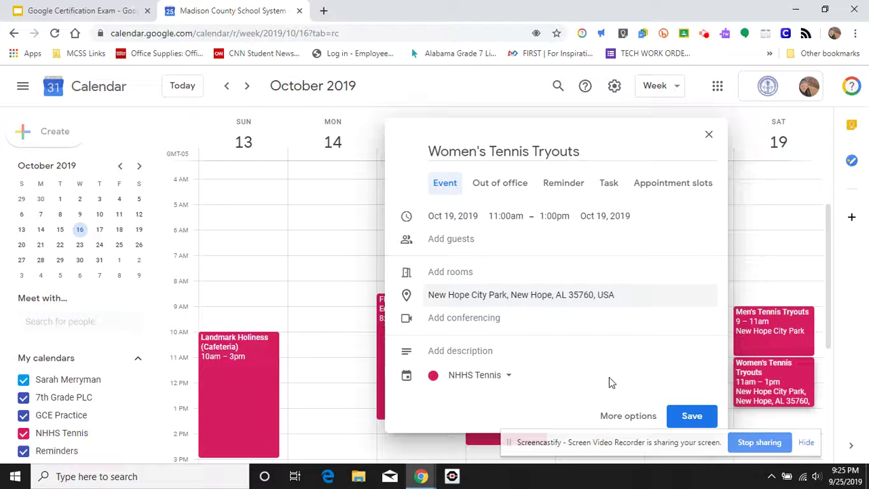
{"action": "left_click", "coordinate": [637, 415]}
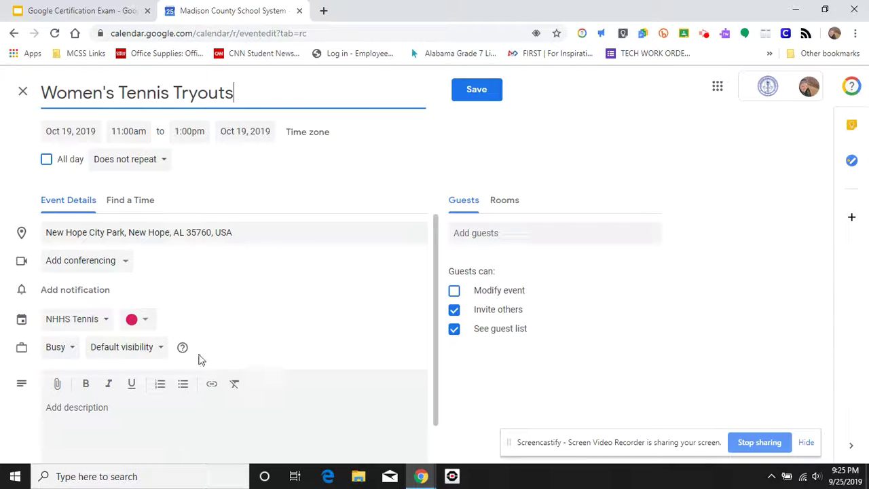
- Attach the Tennis Tryouts agenda document from Drive to the Women's Tennis Tryouts event
{"action": "left_click", "coordinate": [57, 389]}
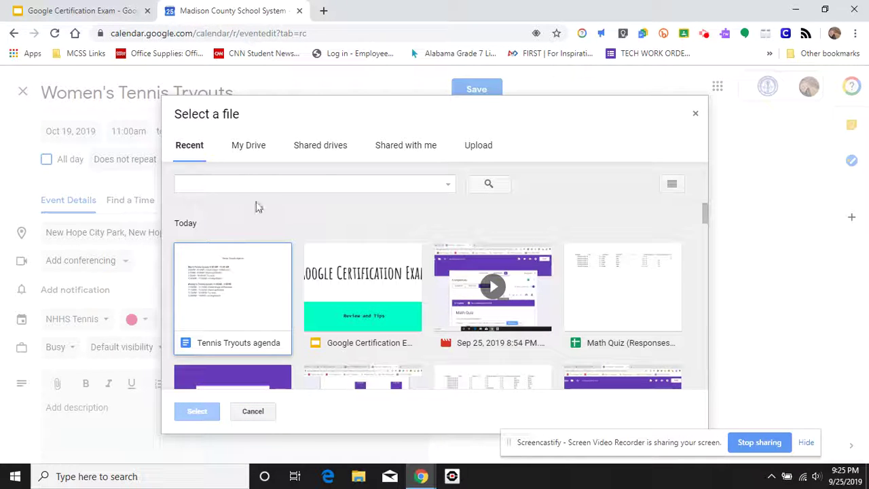
{"action": "left_click", "coordinate": [253, 290]}
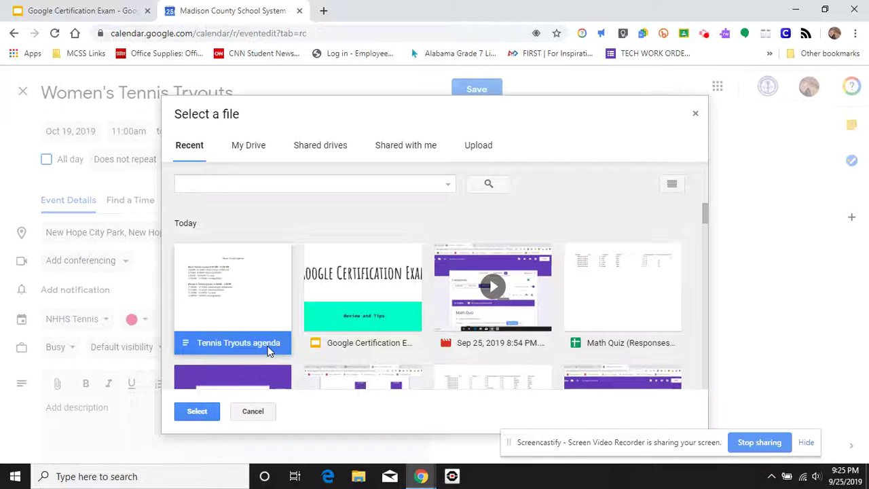
{"action": "left_click", "coordinate": [199, 414]}
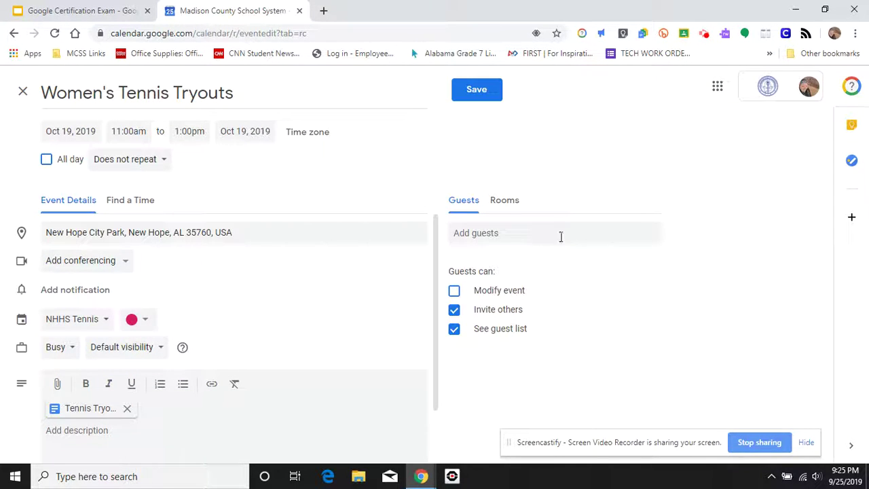
- Invite the suggested contact as a guest and remove the Hangouts Meet video conference
{"action": "left_click", "coordinate": [505, 234]}
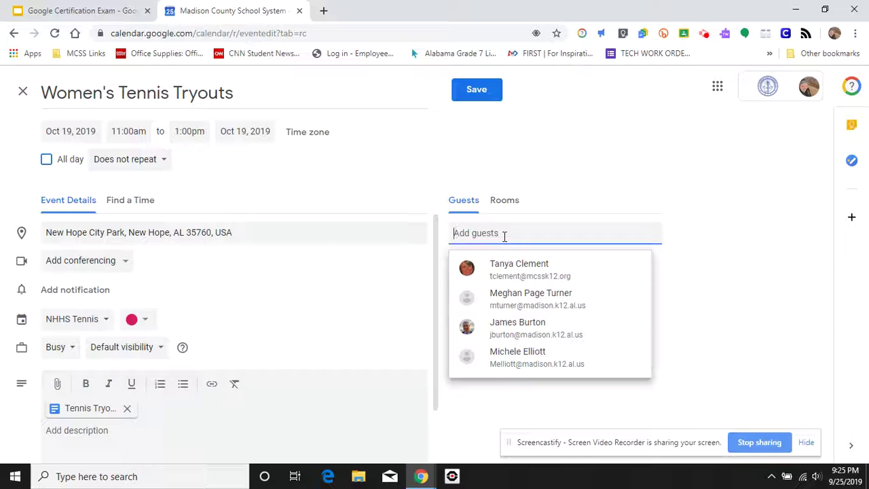
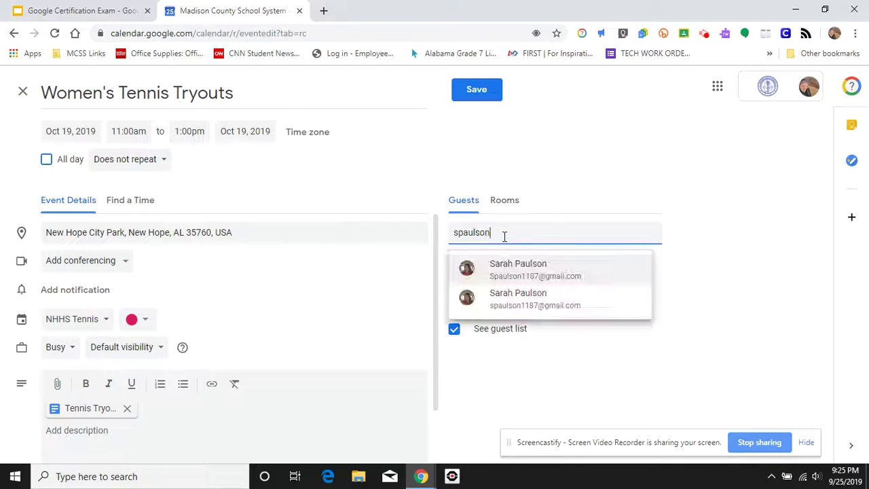
{"action": "left_click", "coordinate": [518, 271]}
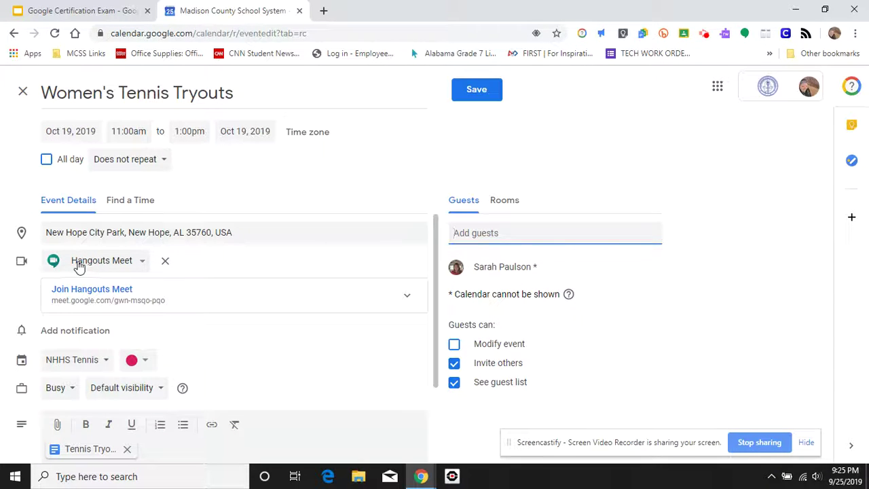
{"action": "left_click", "coordinate": [166, 264]}
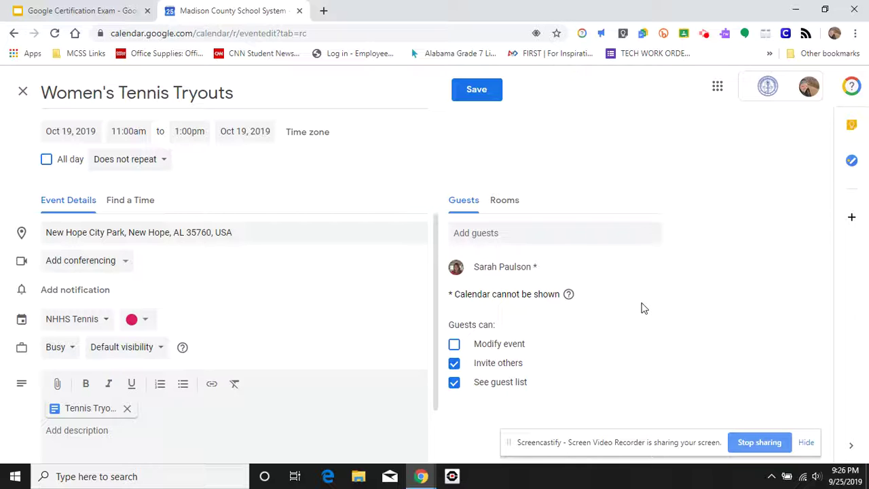
- Save Women's Tennis Tryouts and send the invitation email to the guest
{"action": "left_click", "coordinate": [482, 96]}
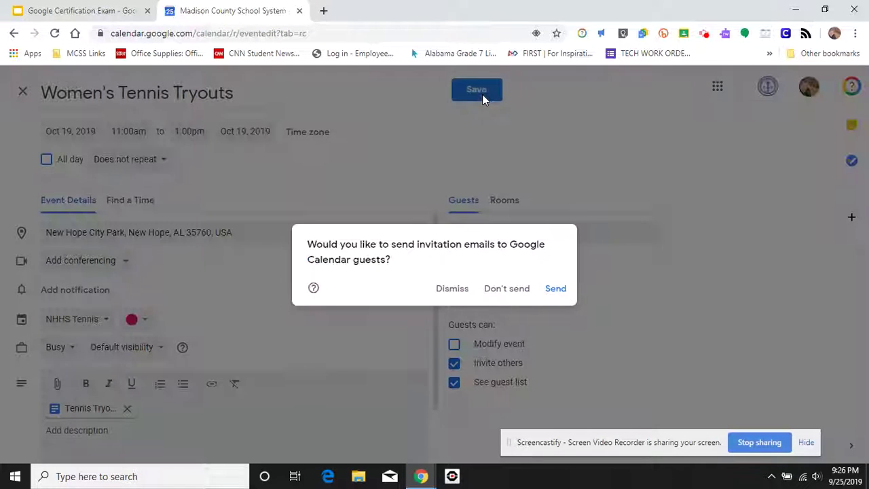
{"action": "left_click", "coordinate": [555, 291]}
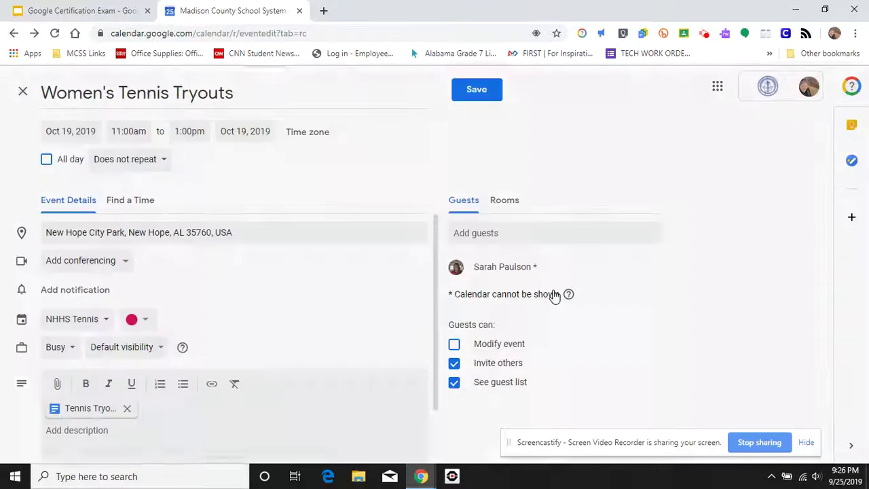
{"action": "scroll", "coordinate": [636, 318], "scroll_direction": "down", "scroll_amount": 3}
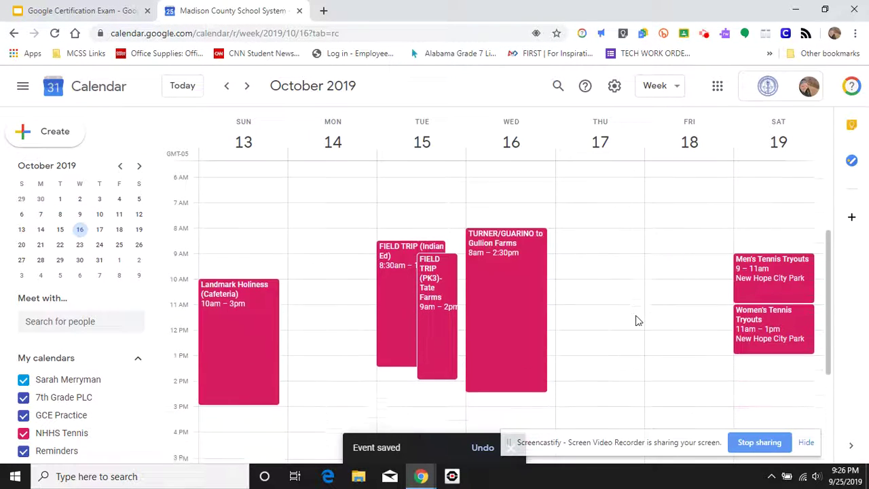
{"action": "scroll", "coordinate": [635, 318], "scroll_direction": "down", "scroll_amount": 1}
{"action": "scroll", "coordinate": [635, 318], "scroll_direction": "up", "scroll_amount": 1}
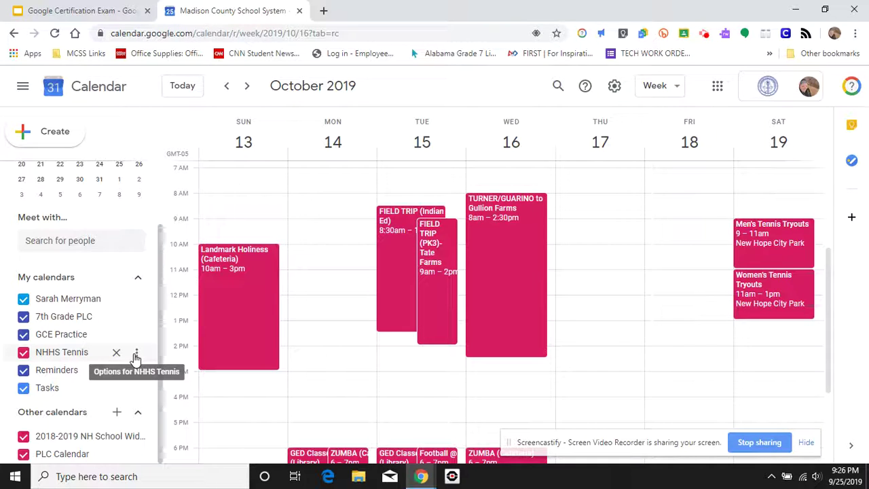
- Change the NHHS Tennis calendar colour from pink to red
{"action": "left_click", "coordinate": [137, 355]}
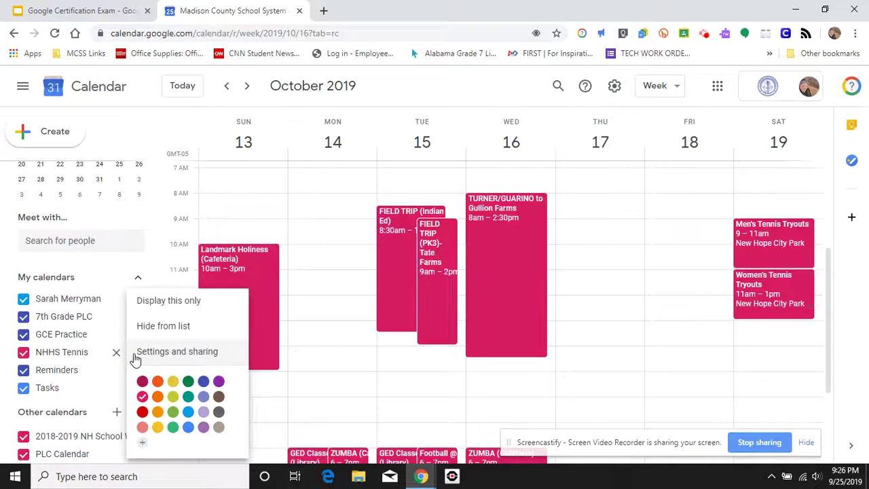
{"action": "left_click", "coordinate": [109, 393]}
{"action": "left_click", "coordinate": [47, 387]}
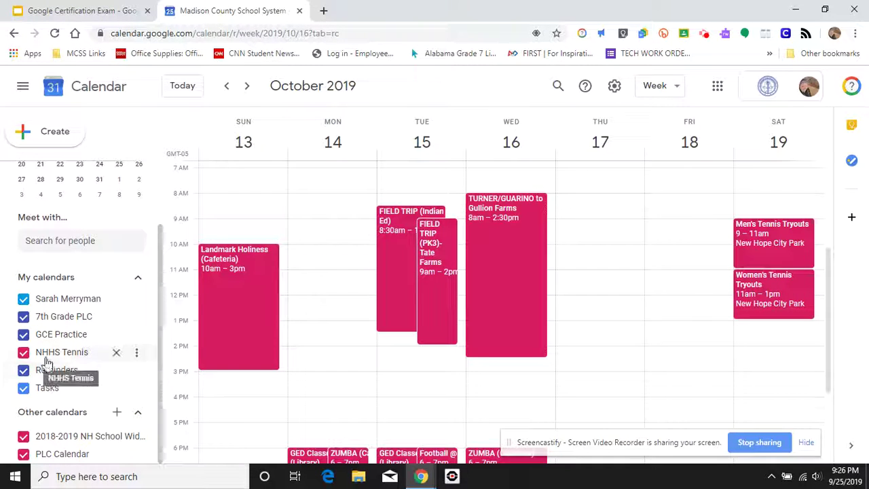
{"action": "left_click", "coordinate": [140, 353]}
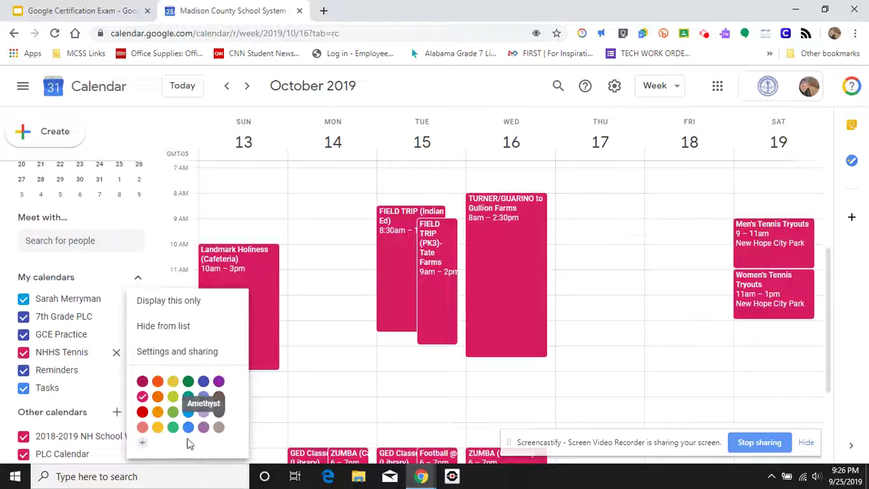
{"action": "left_click", "coordinate": [142, 412]}
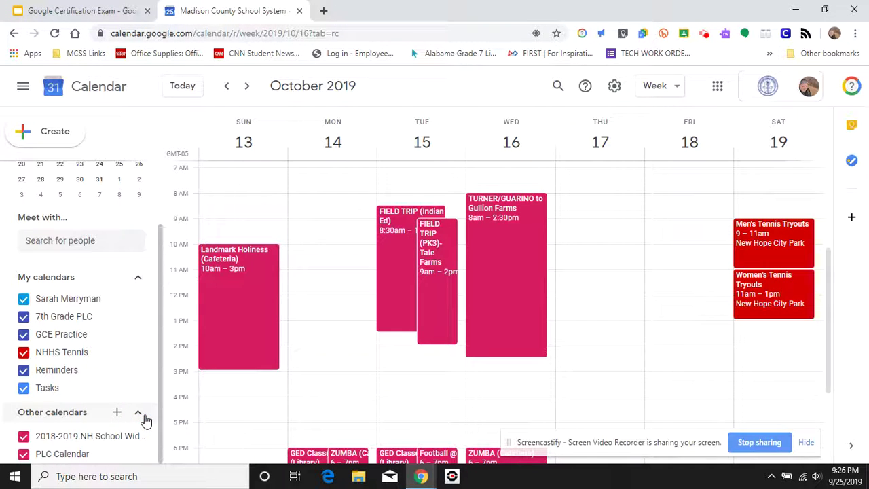
{"action": "scroll", "coordinate": [714, 363], "scroll_direction": "down", "scroll_amount": 1}
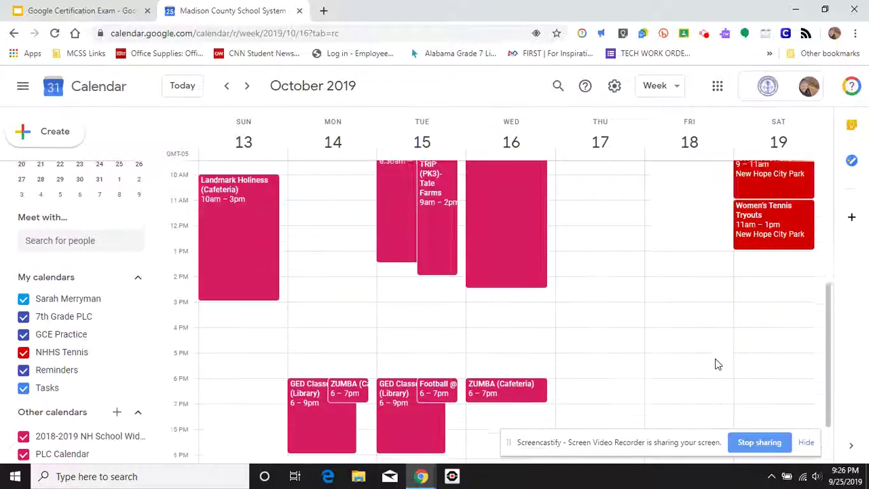
{"action": "scroll", "coordinate": [715, 365], "scroll_direction": "down", "scroll_amount": 1}
{"action": "scroll", "coordinate": [715, 365], "scroll_direction": "up", "scroll_amount": 5}
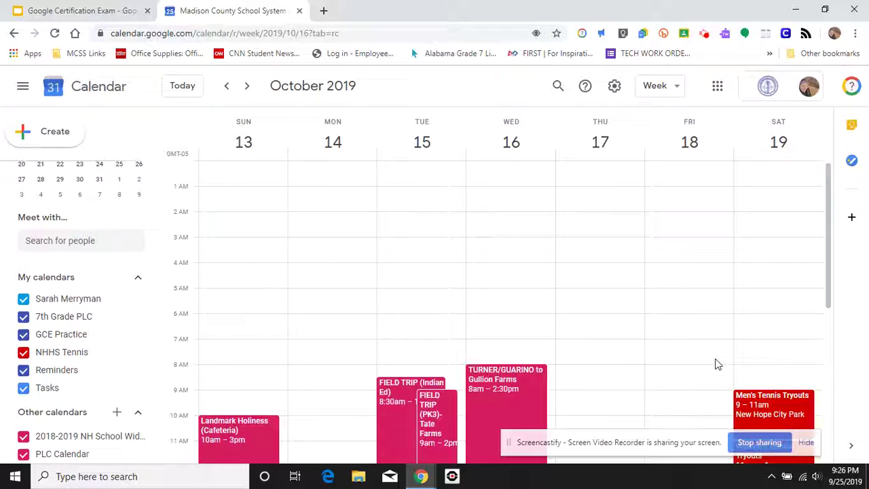
{"action": "scroll", "coordinate": [715, 364], "scroll_direction": "down", "scroll_amount": 2}
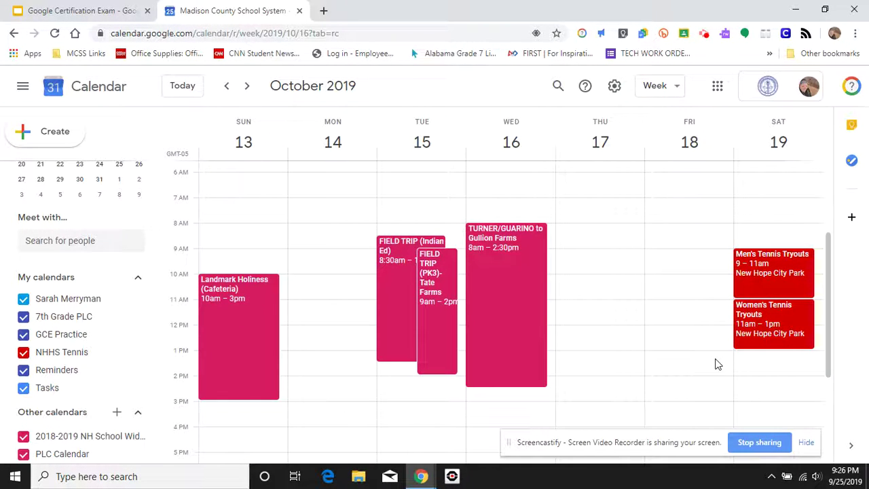